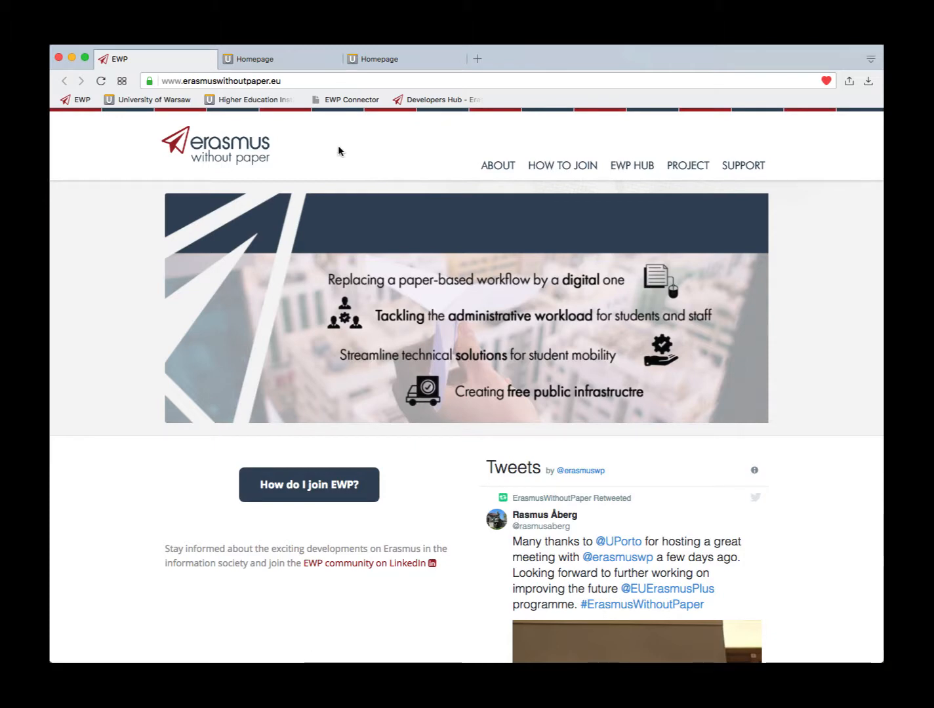
- Settle on the Akademia Cybernetyki Poufnej USOSadm tab and bring up its International cooperation menu
left_click(263, 63)
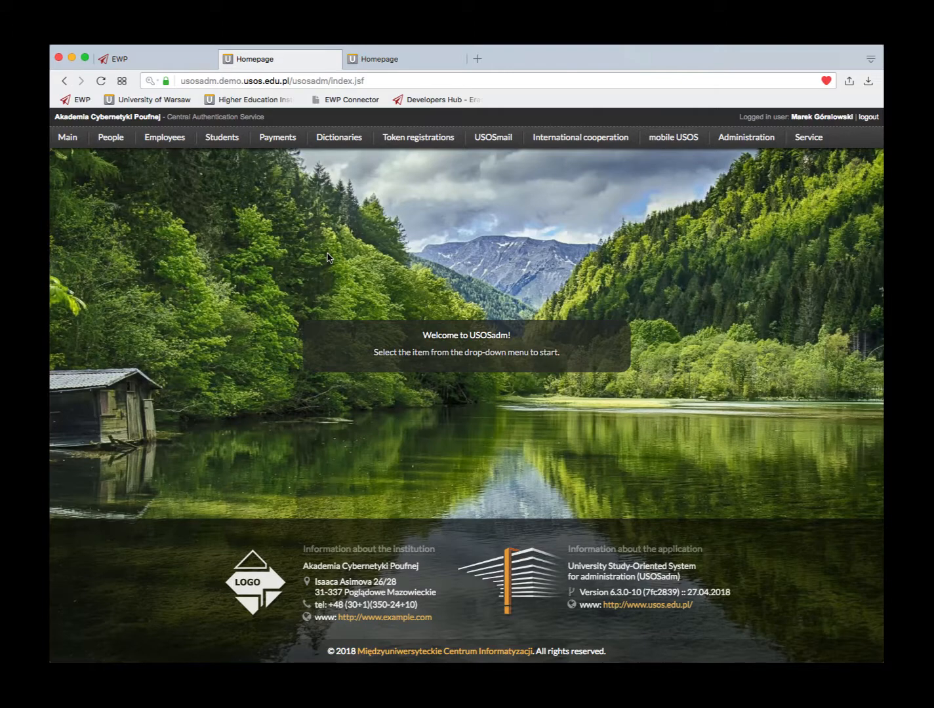
left_click(391, 61)
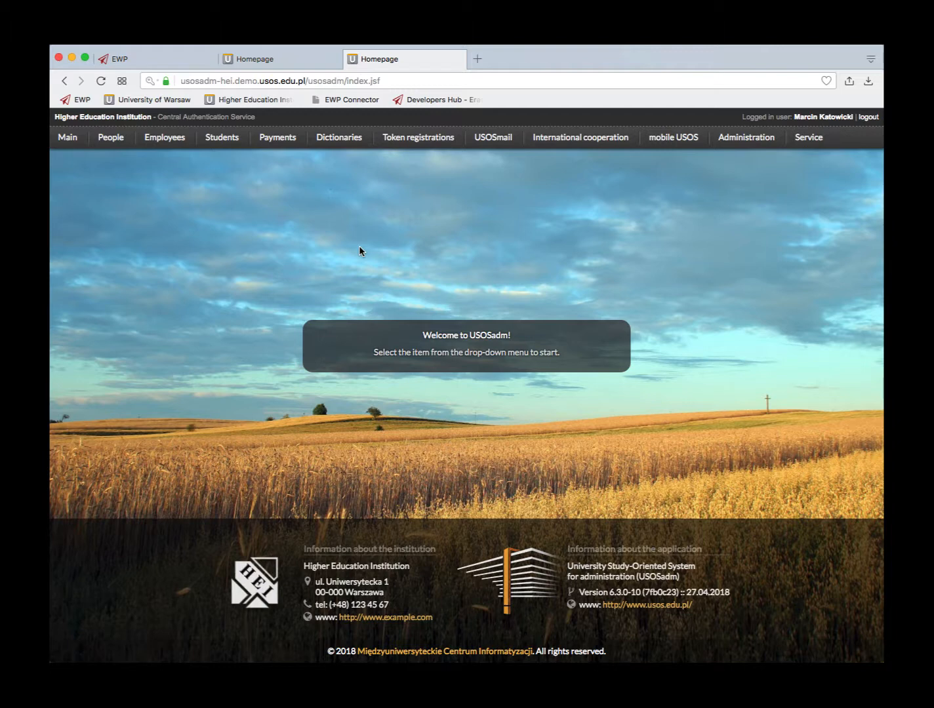
left_click(261, 60)
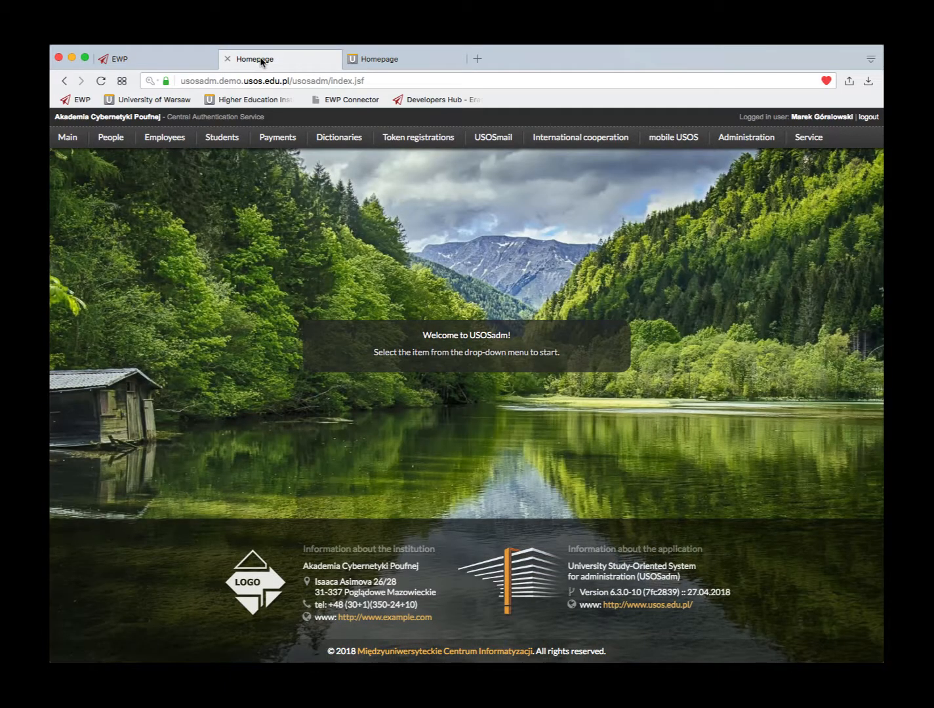
left_click(387, 61)
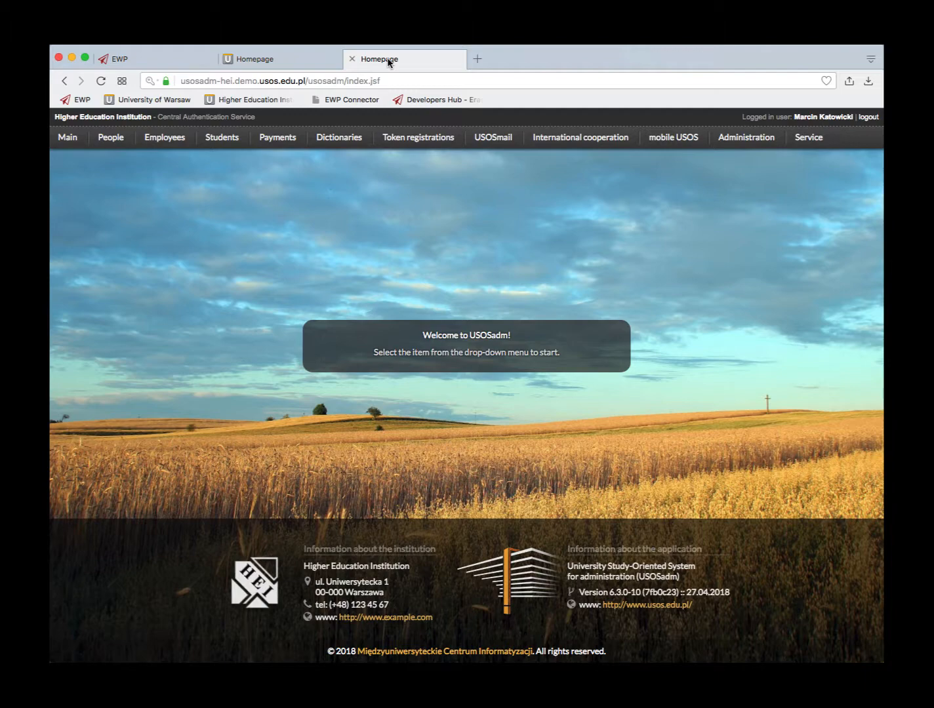
left_click(282, 61)
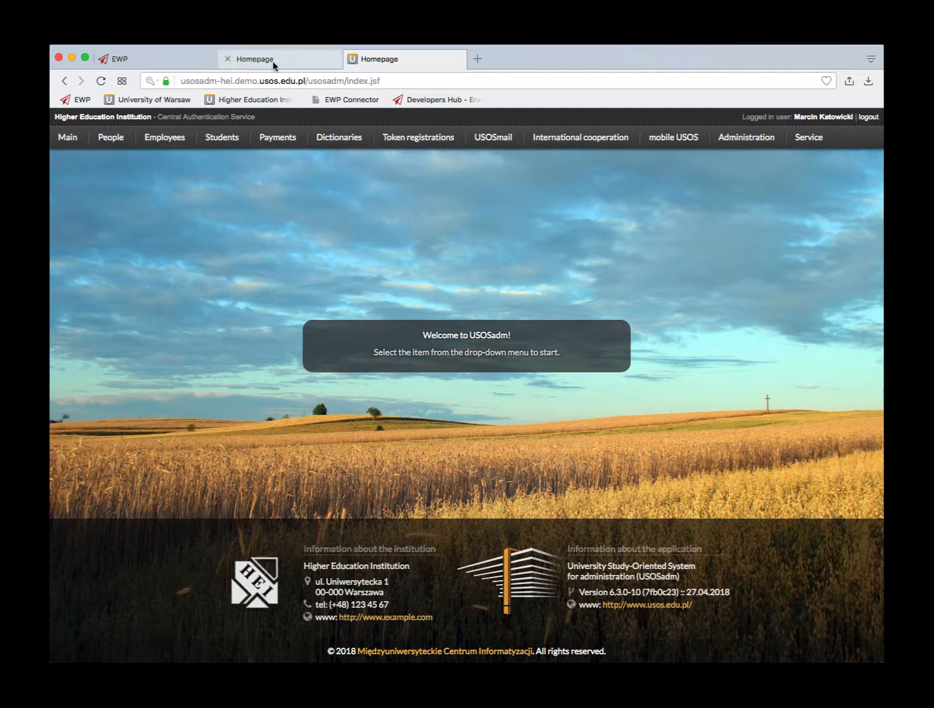
left_click(274, 62)
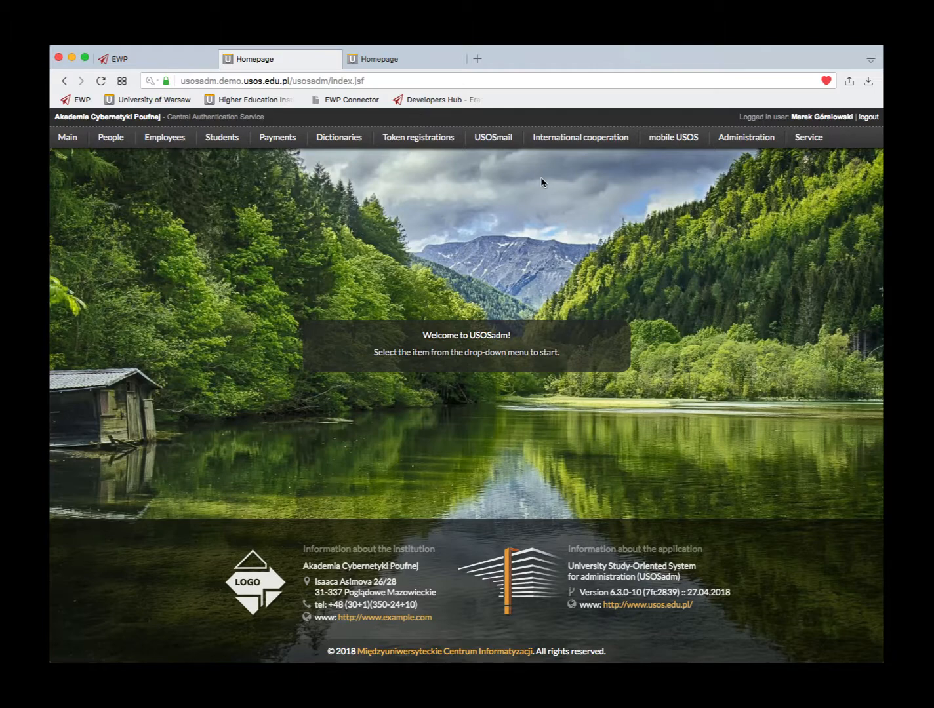
left_click(579, 139)
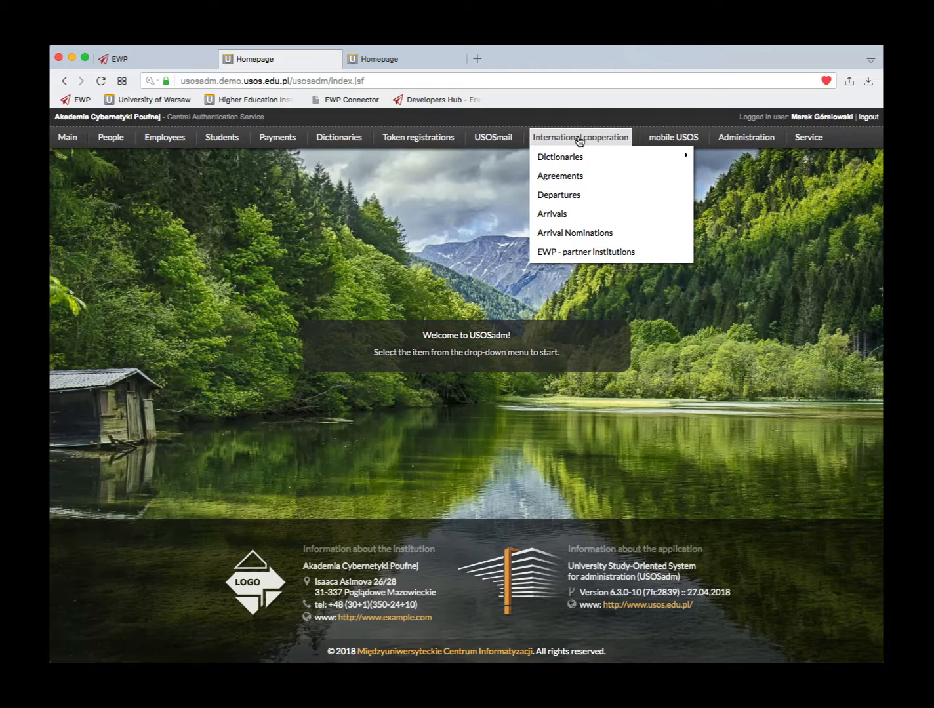
- Open International cooperation > Departures, collapse the filter panel, and select the PESEL column filter
left_click(561, 195)
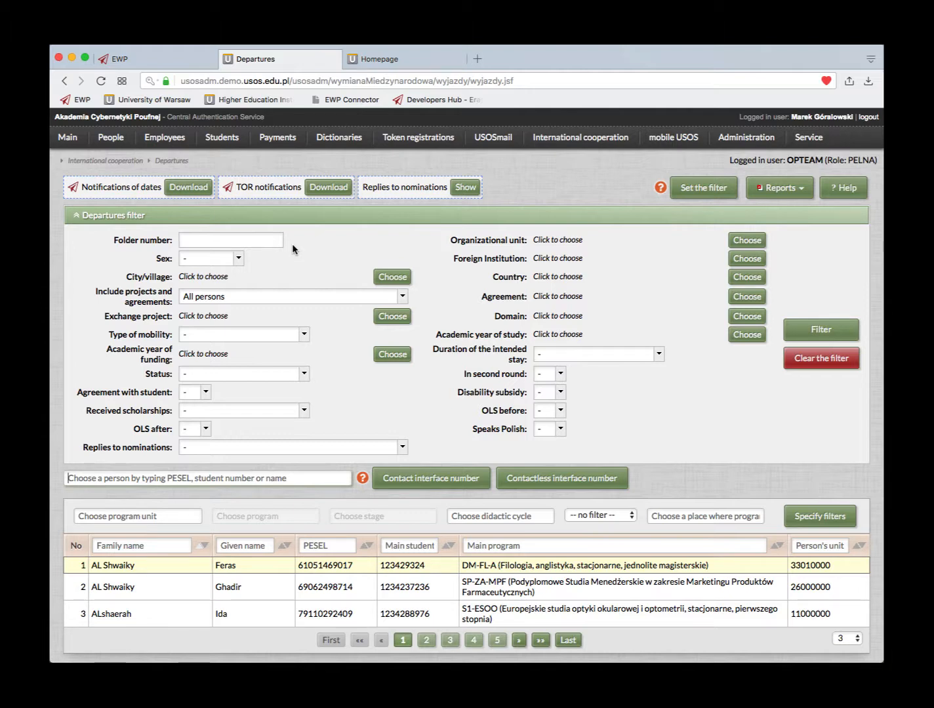
left_click(77, 216)
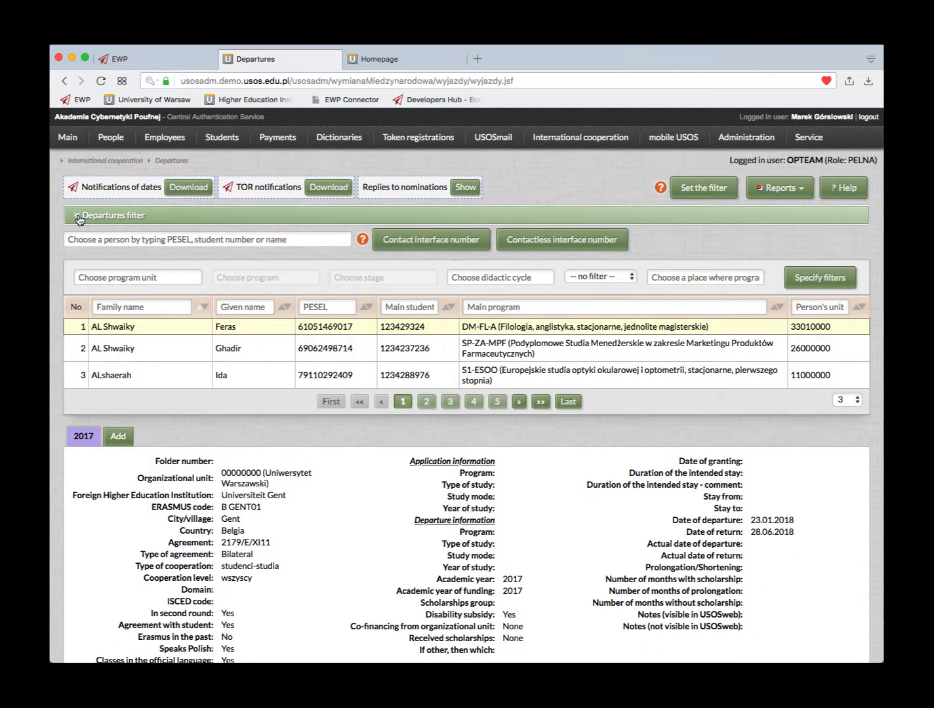
left_click(78, 217)
left_click(78, 216)
left_click(319, 309)
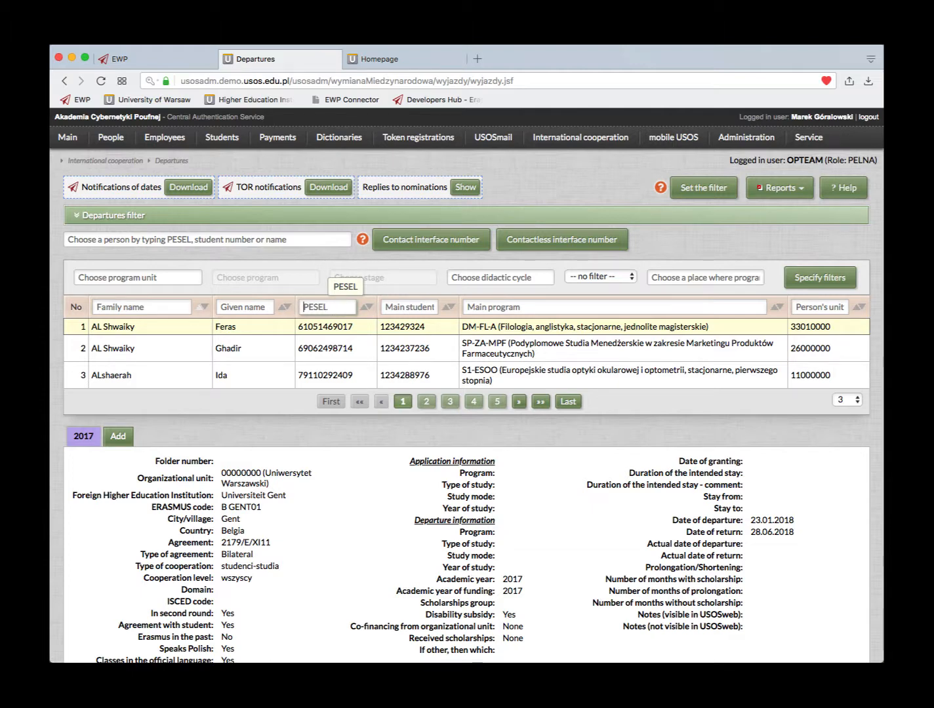
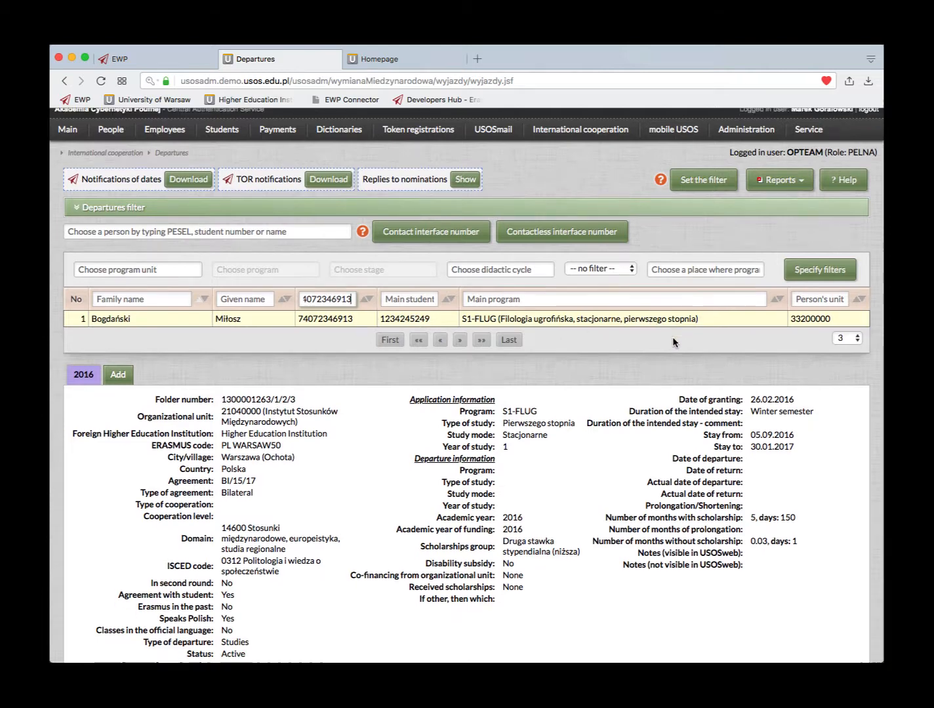
- Filter the Departures list by the student's PESEL number
scroll(672, 340, "down", 5)
scroll(672, 340, "down", 4)
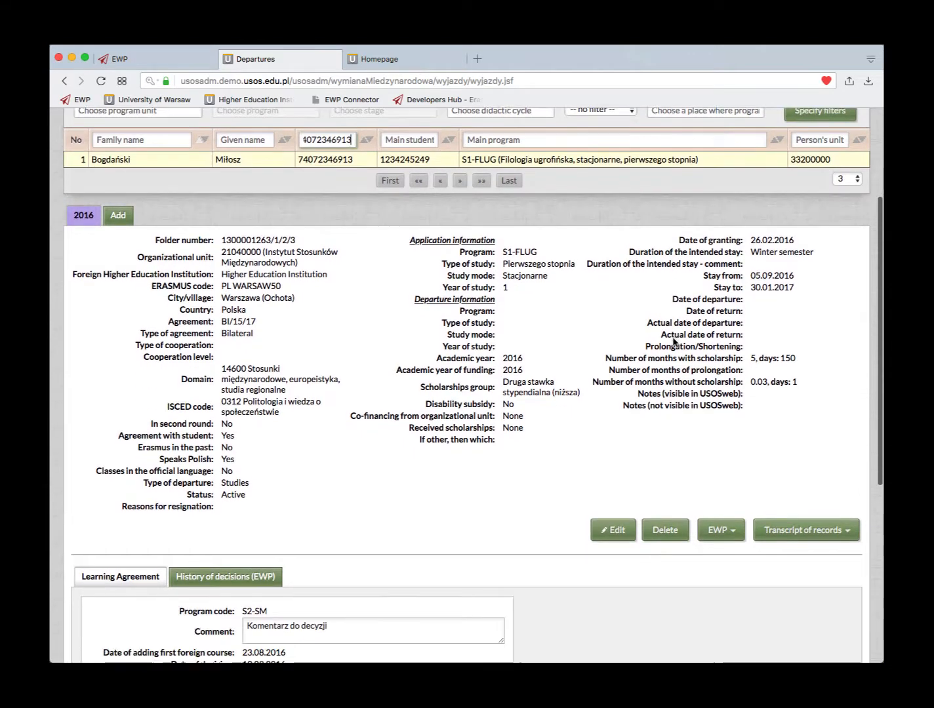
scroll(672, 340, "up", 5)
scroll(673, 338, "down", 1)
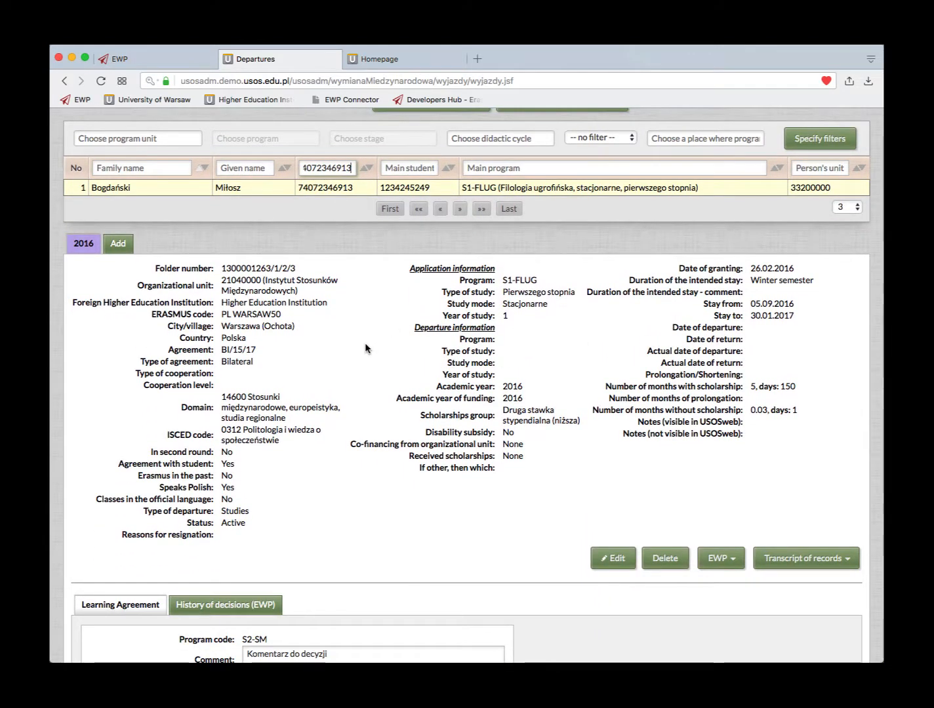
scroll(365, 342, "up", 1)
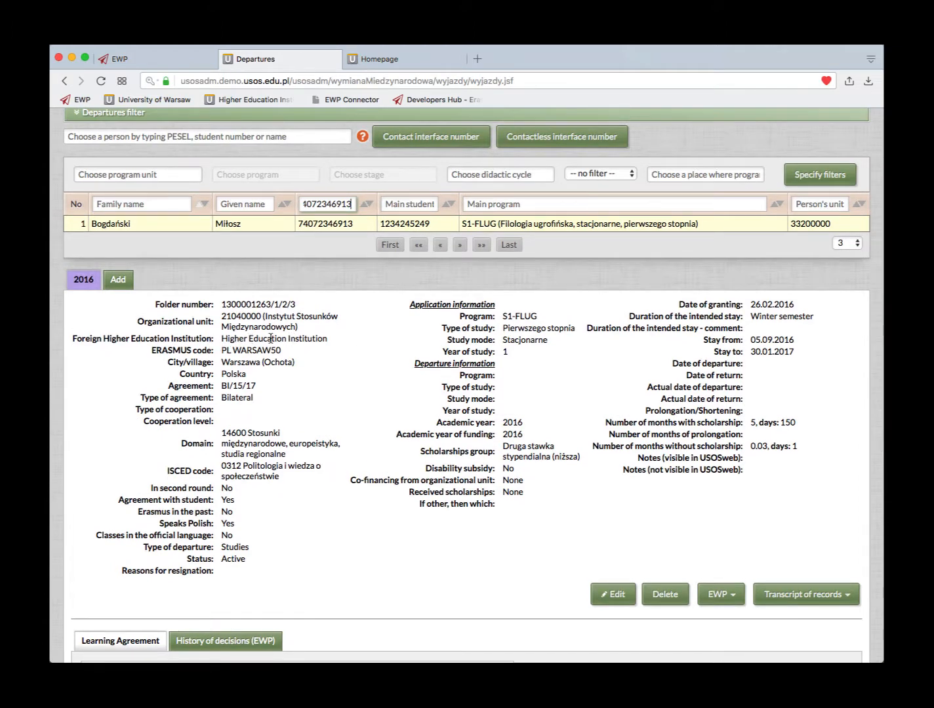
scroll(349, 358, "down", 4)
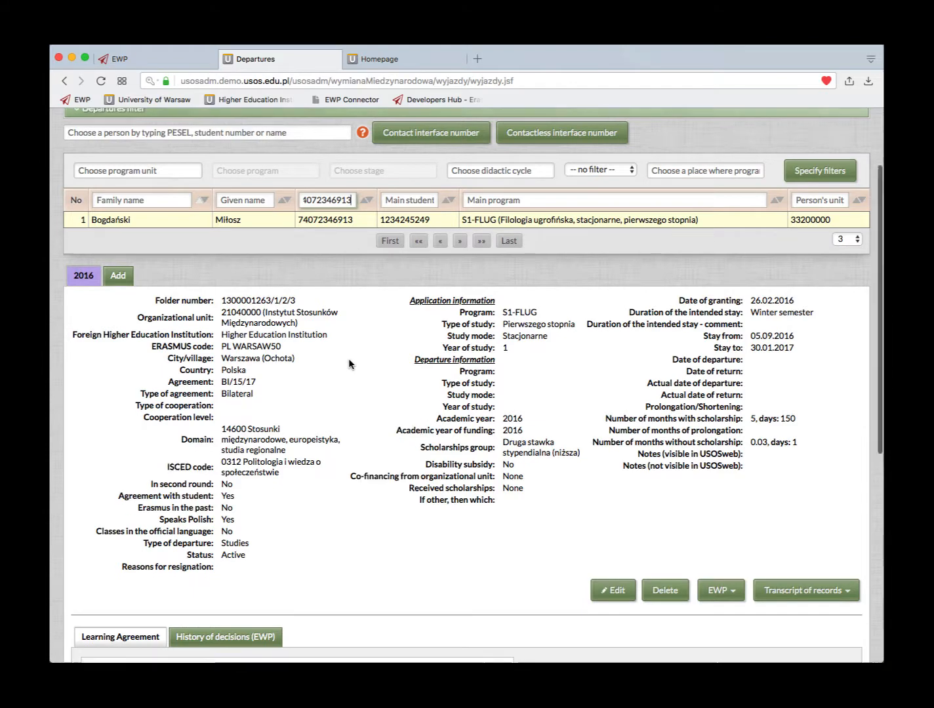
scroll(348, 359, "down", 4)
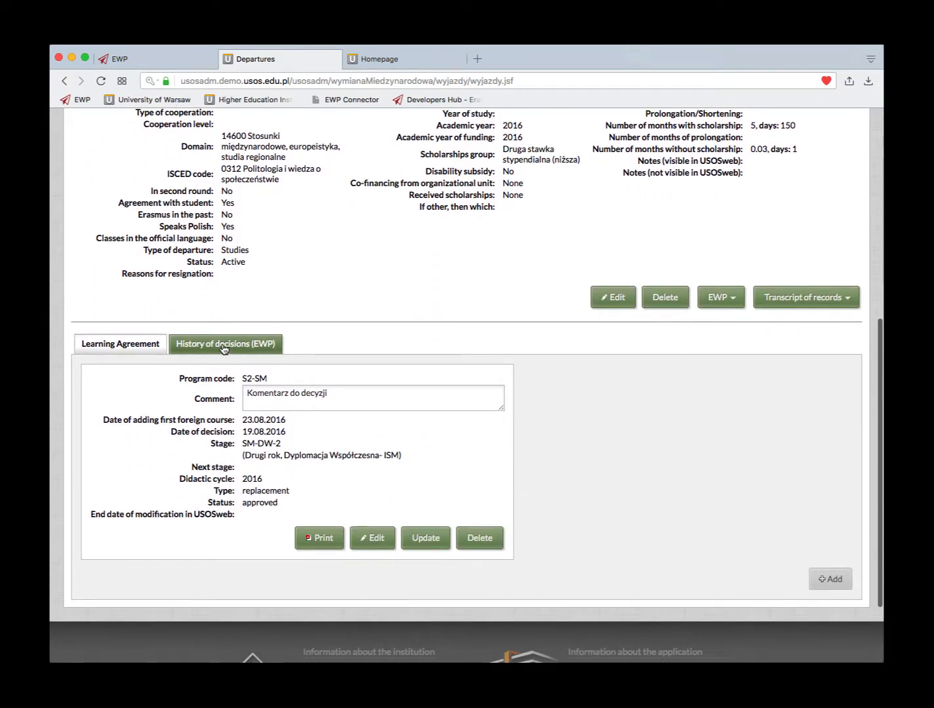
left_click(223, 347)
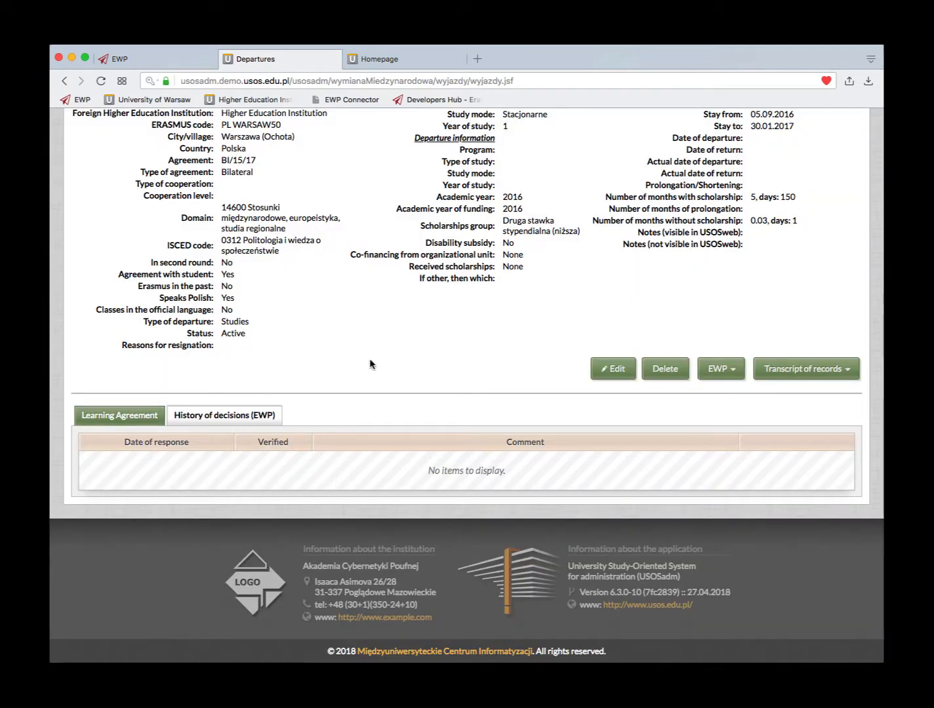
scroll(369, 360, "up", 10)
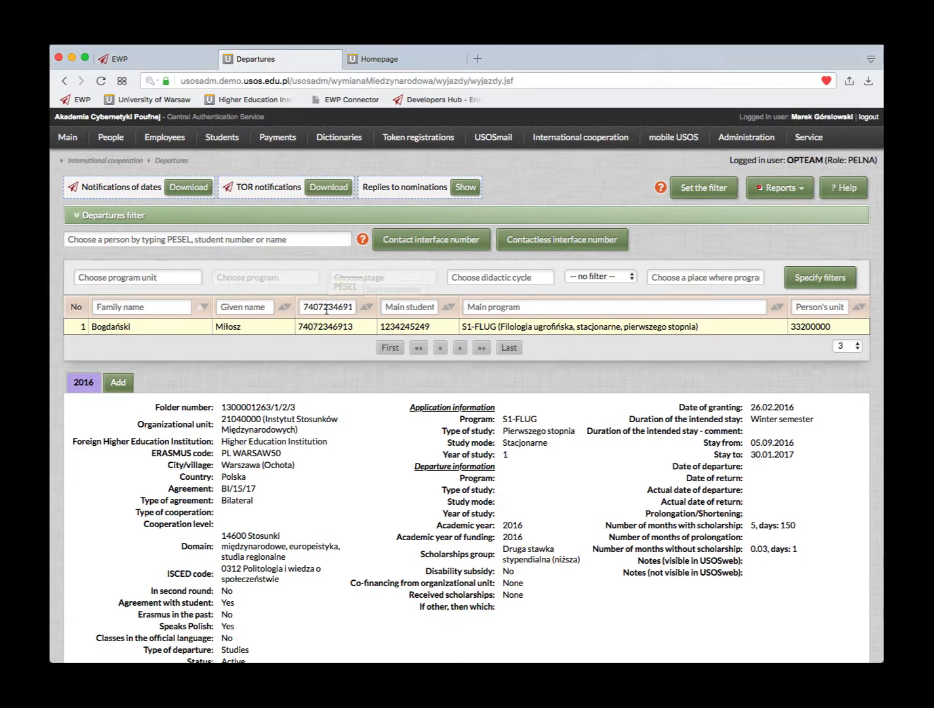
scroll(418, 533, "down", 4)
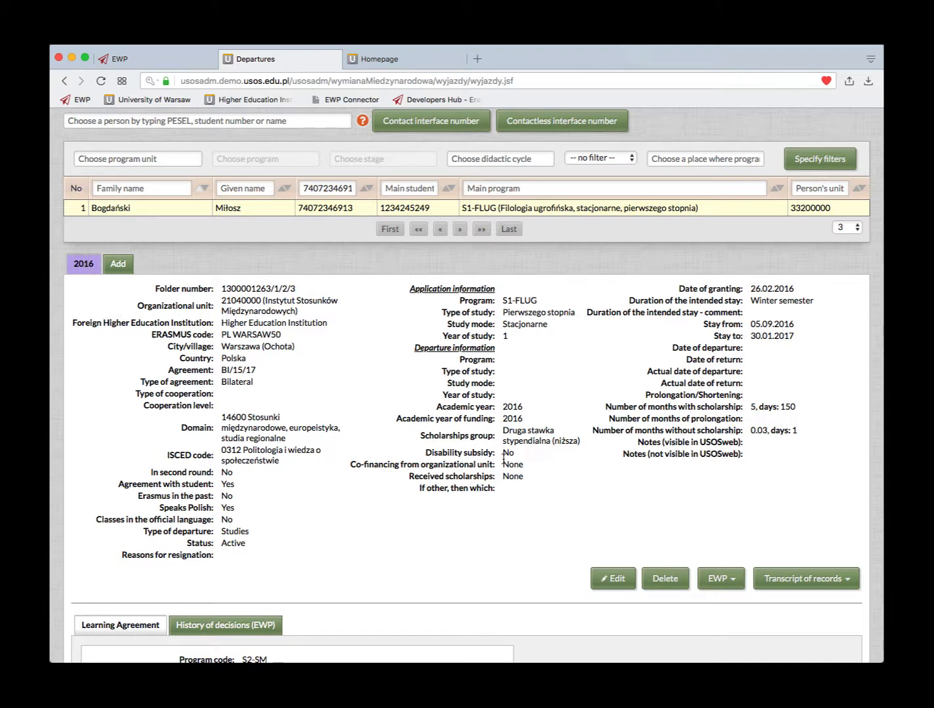
- Edit the departure and set the stay start date to 06.01.2017
left_click(613, 581)
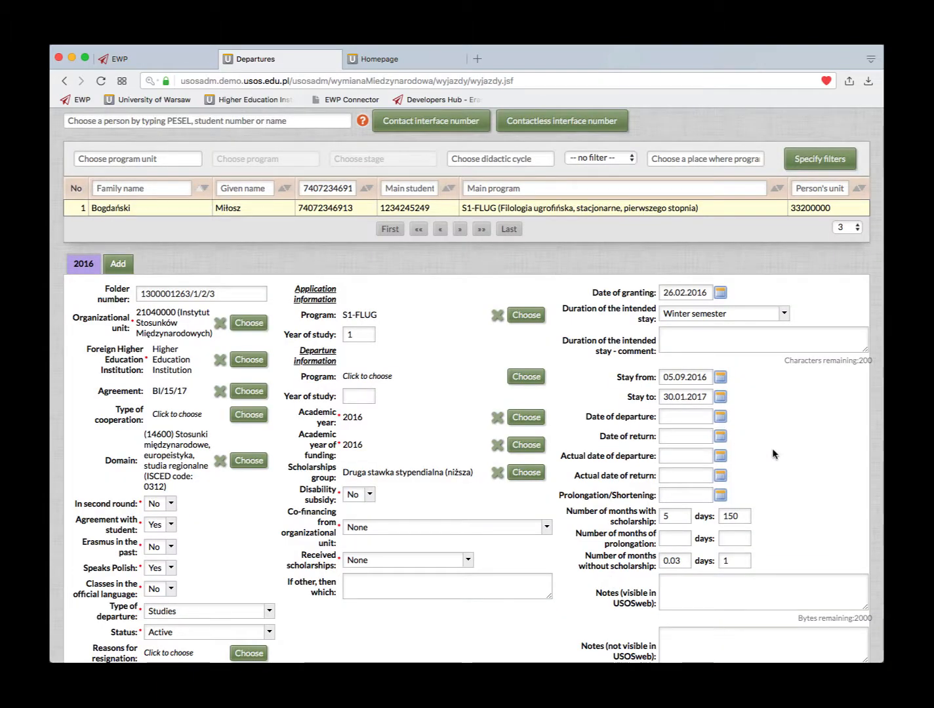
left_click(720, 380)
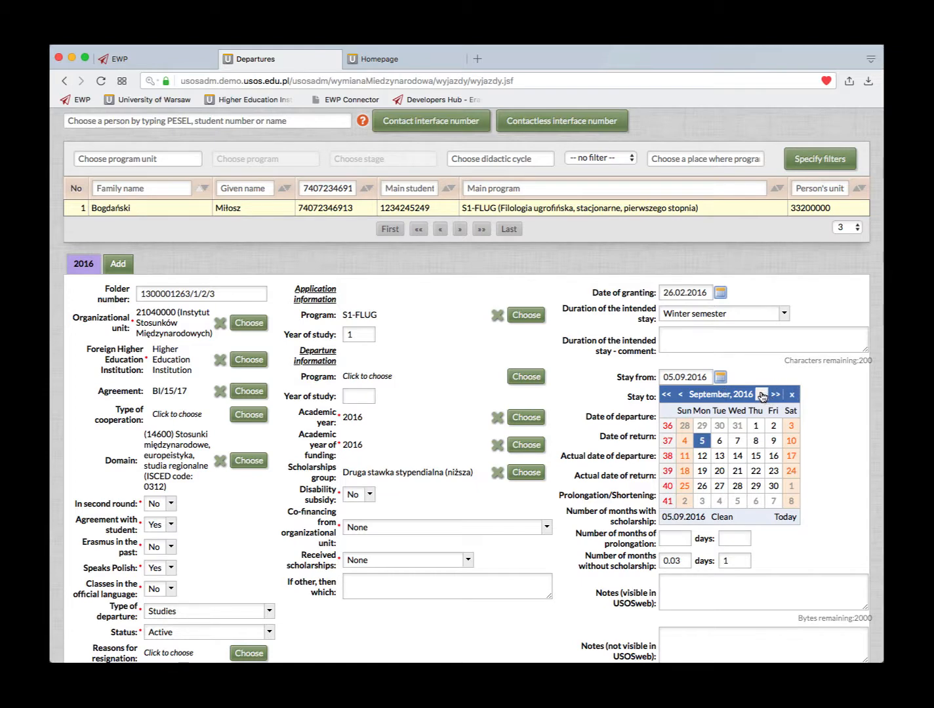
left_click(761, 396)
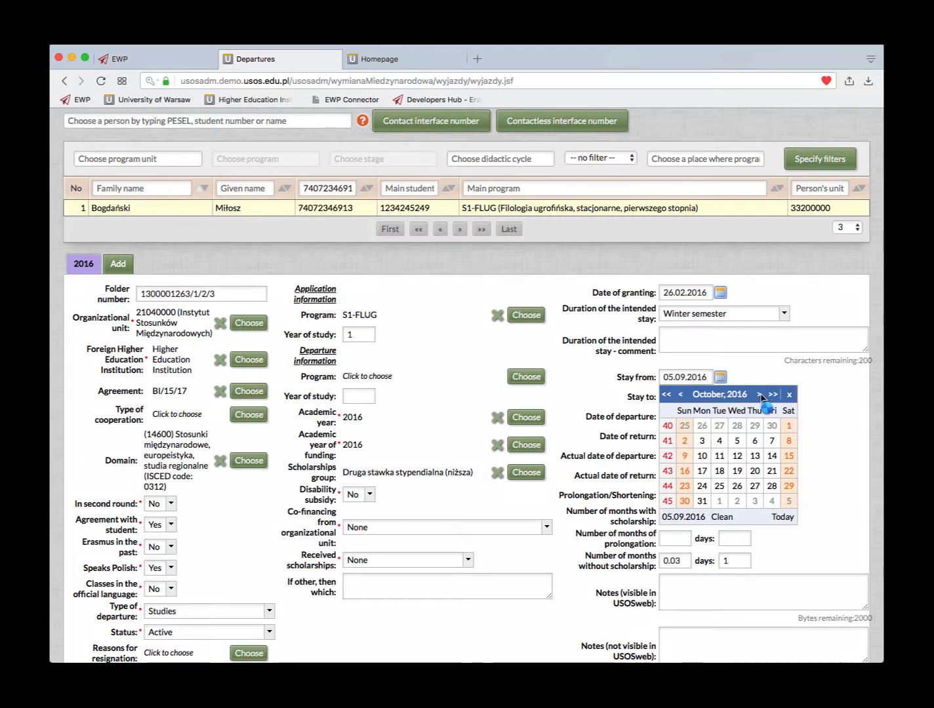
left_click(762, 395)
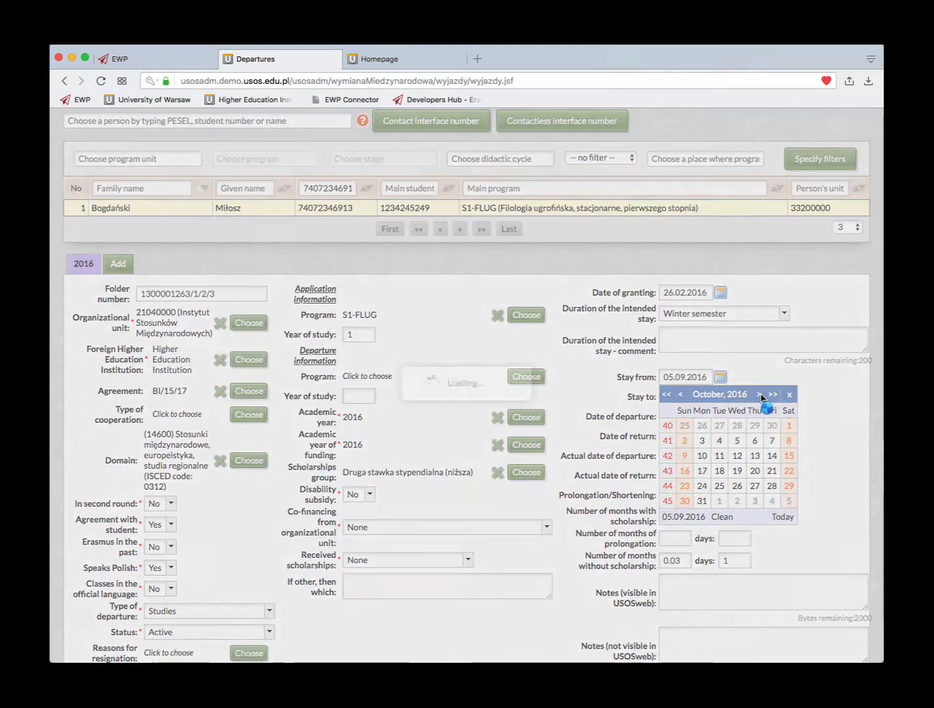
left_click(762, 395)
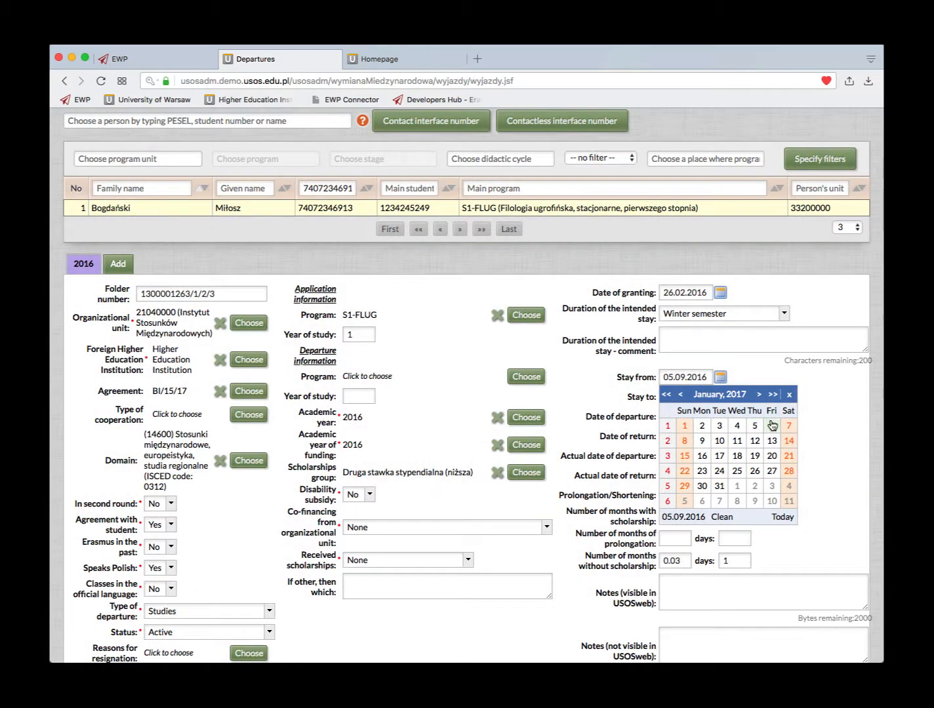
left_click(772, 425)
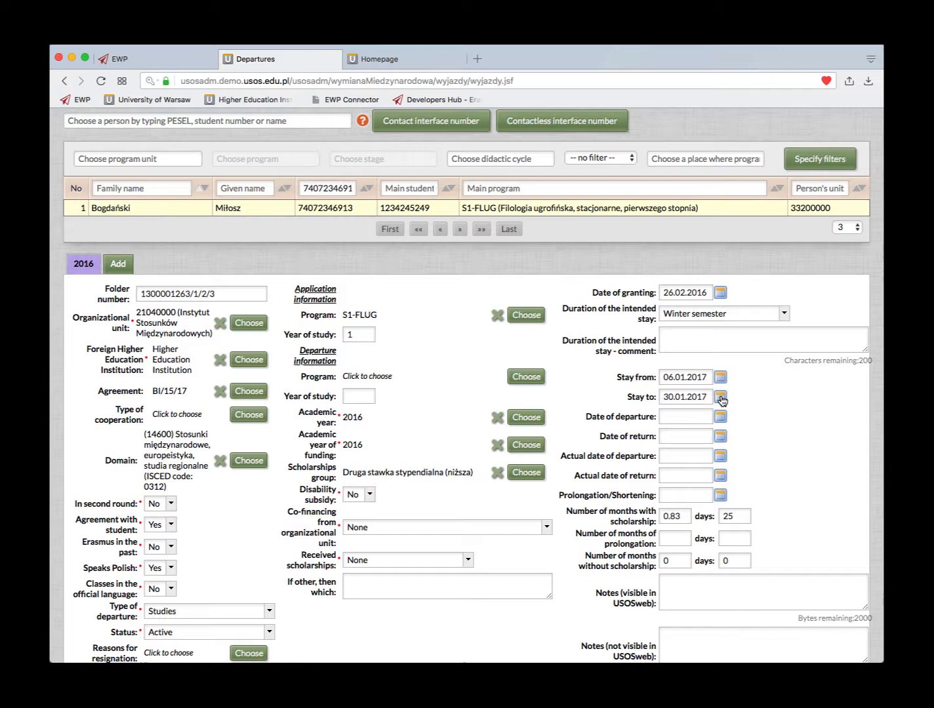
- Set the stay end date to 31.03.2017, giving 0.83 and 2 scholarship months
left_click(721, 398)
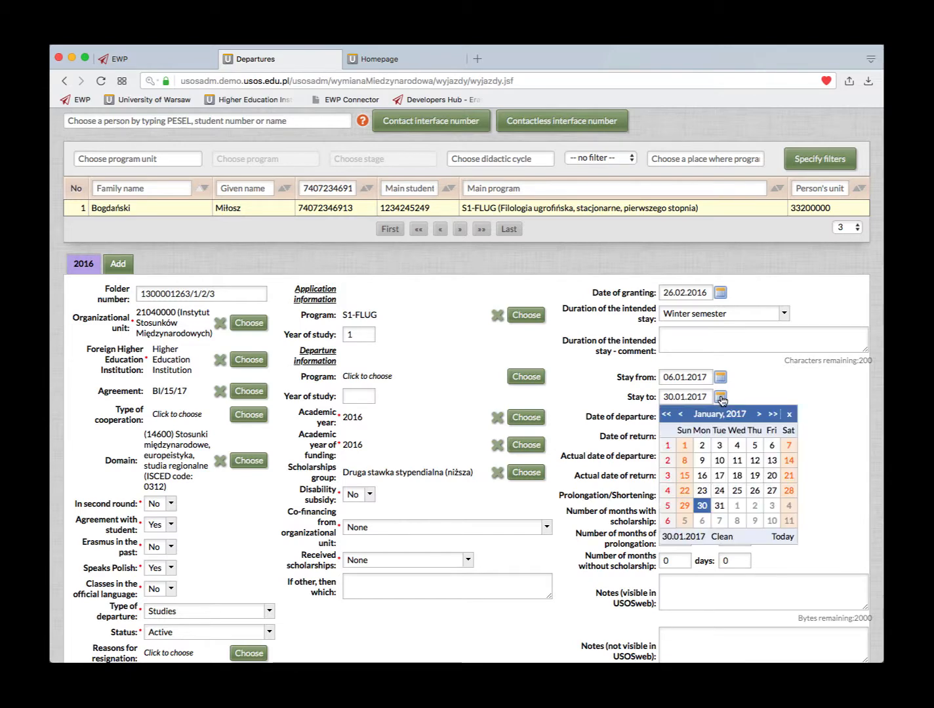
left_click(759, 415)
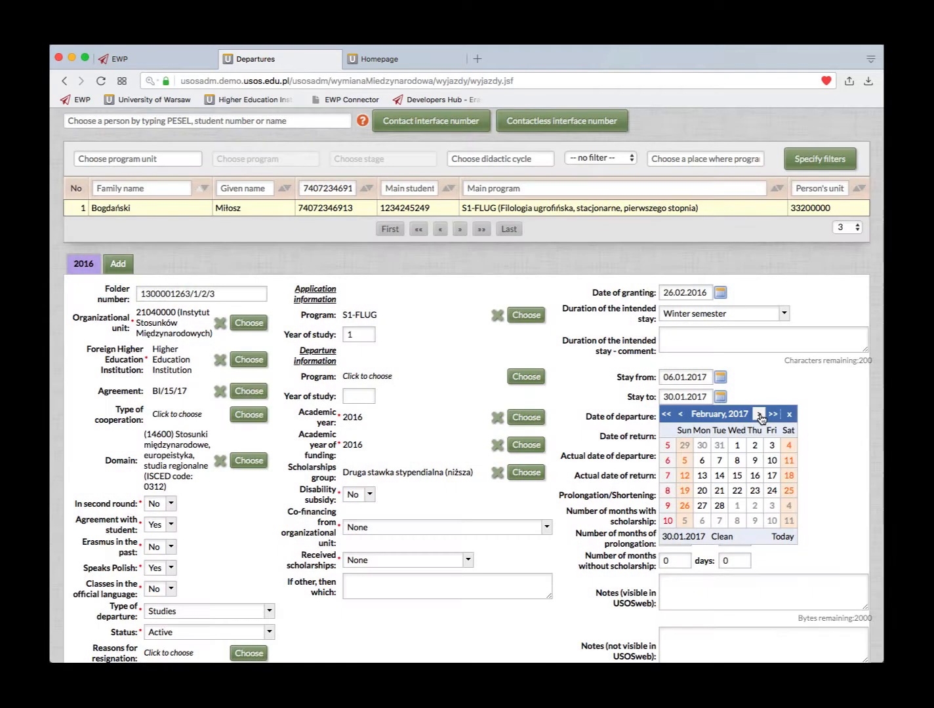
left_click(760, 417)
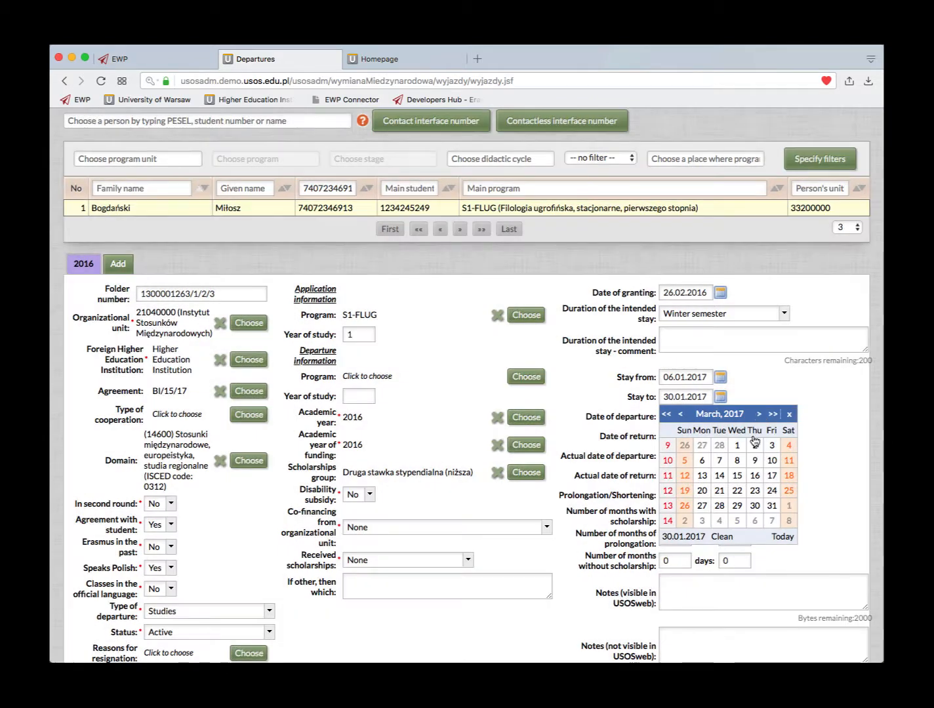
left_click(772, 507)
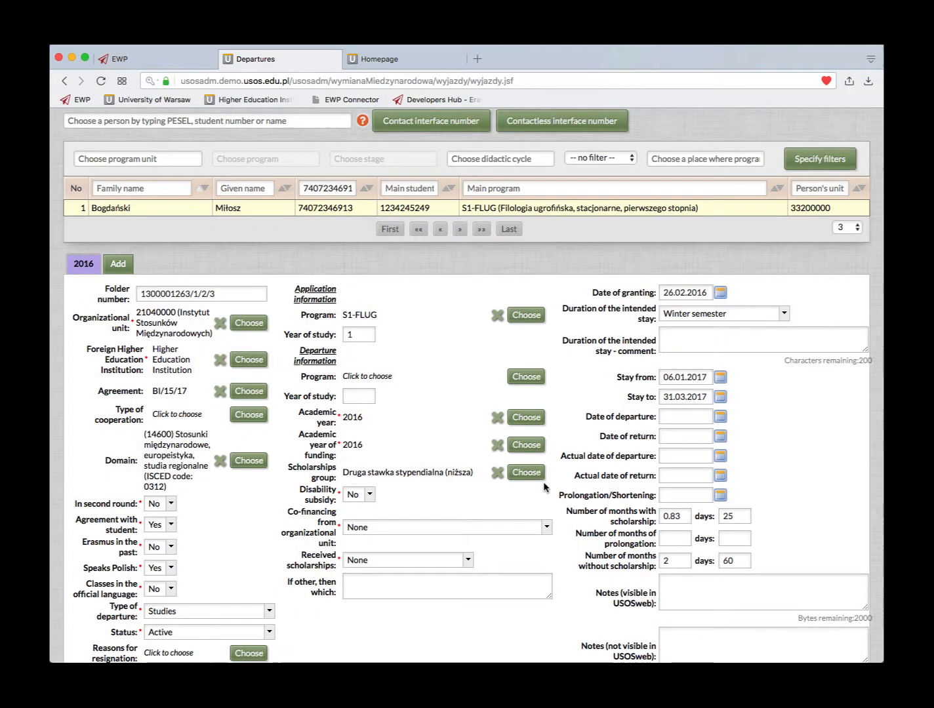
scroll(543, 484, "down", 3)
scroll(543, 486, "down", 2)
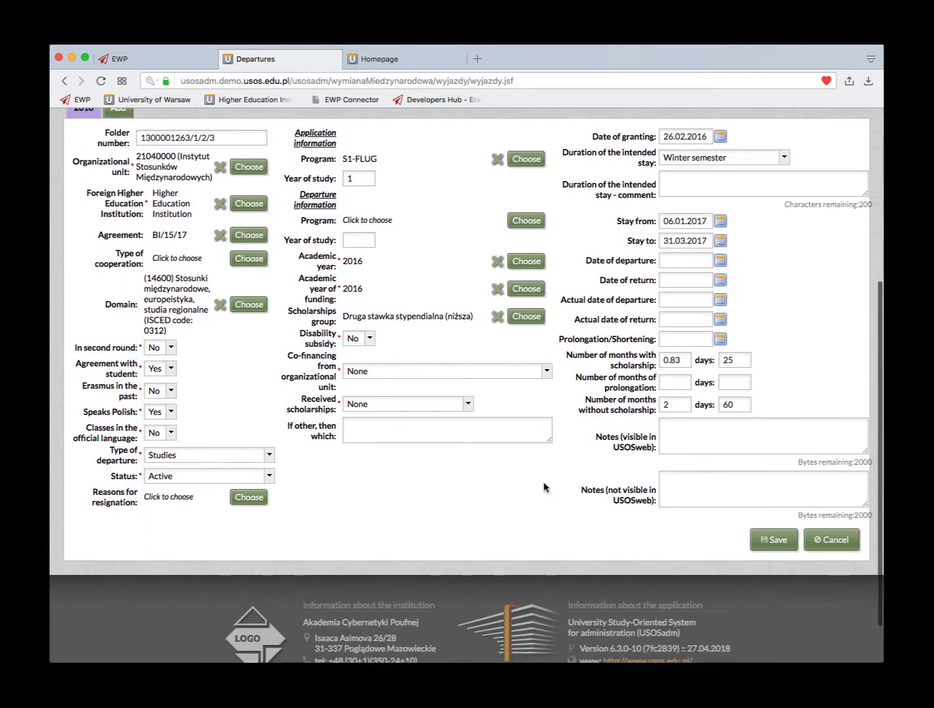
- Save the 06.01.2017–31.03.2017 departure, accepting the other-program decision warning
left_click(783, 546)
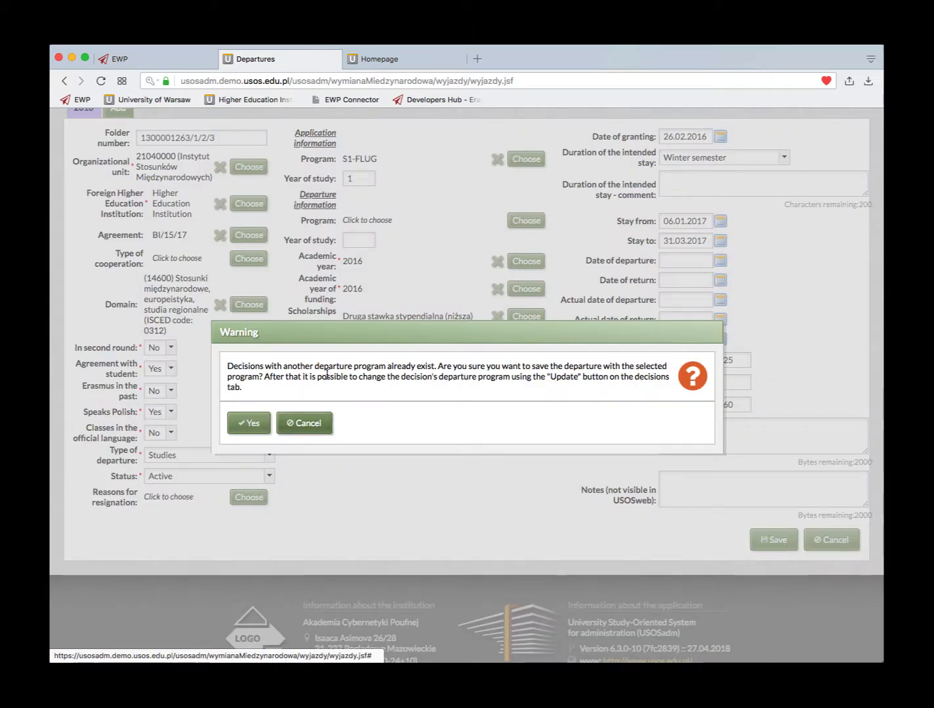
left_click(250, 429)
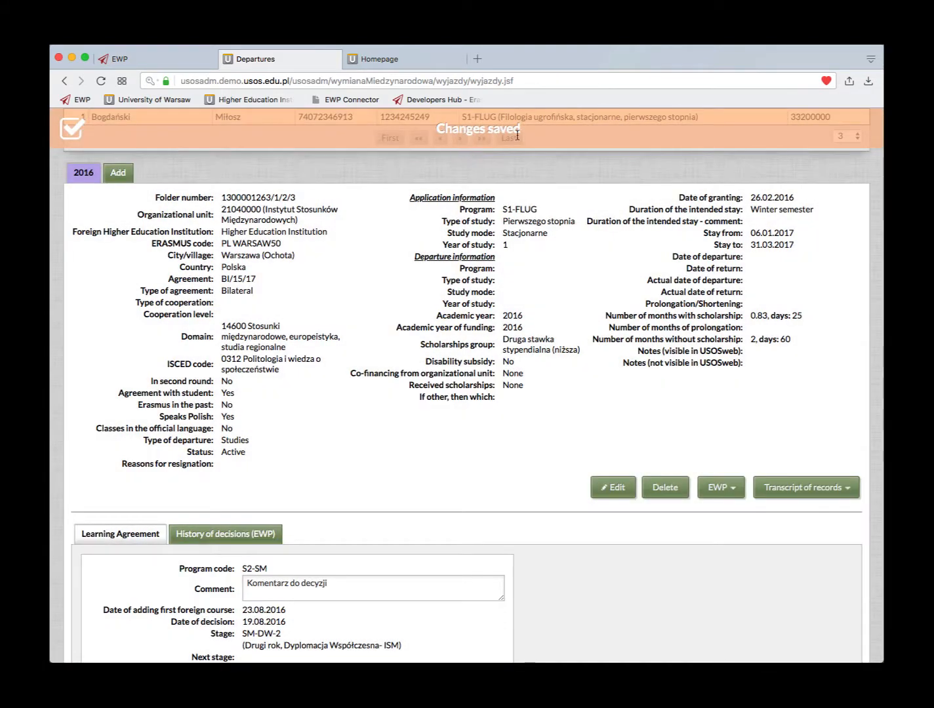
scroll(493, 459, "up", 1)
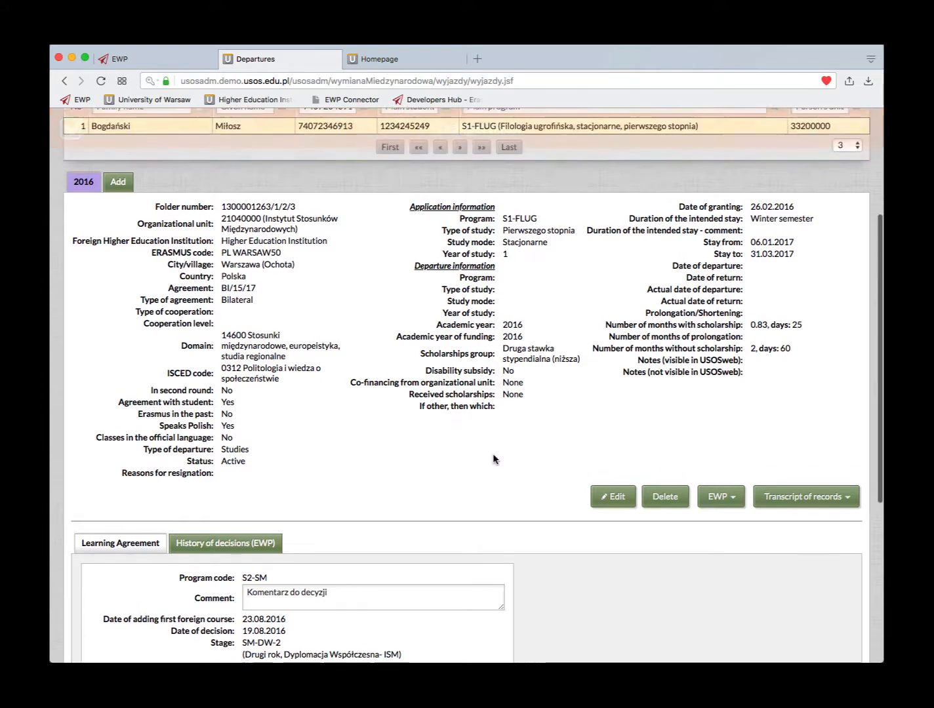
scroll(493, 459, "up", 2)
scroll(494, 459, "down", 5)
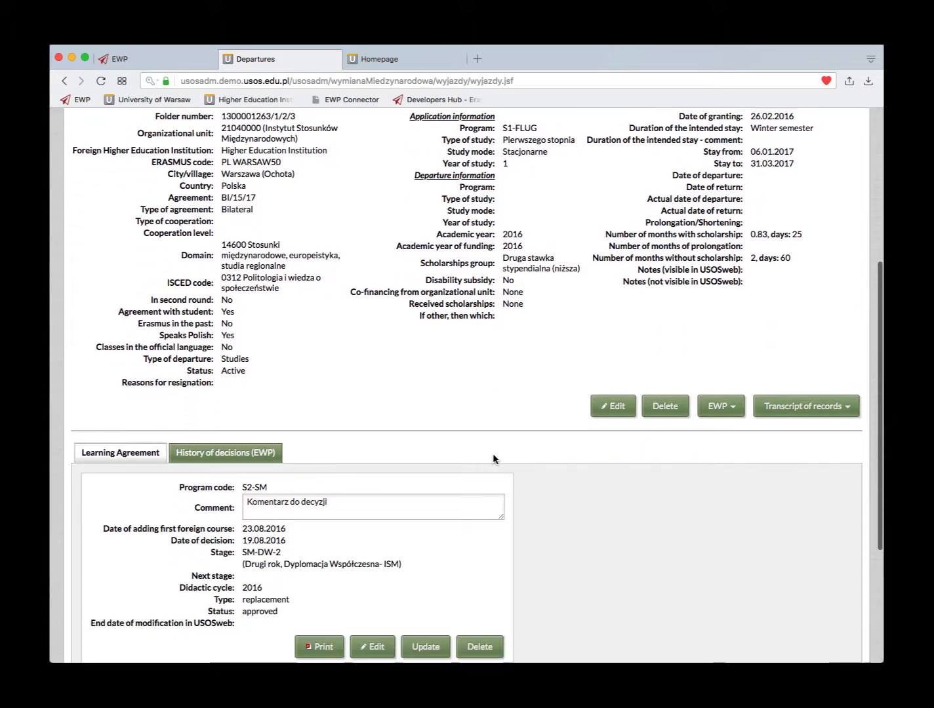
scroll(493, 459, "down", 3)
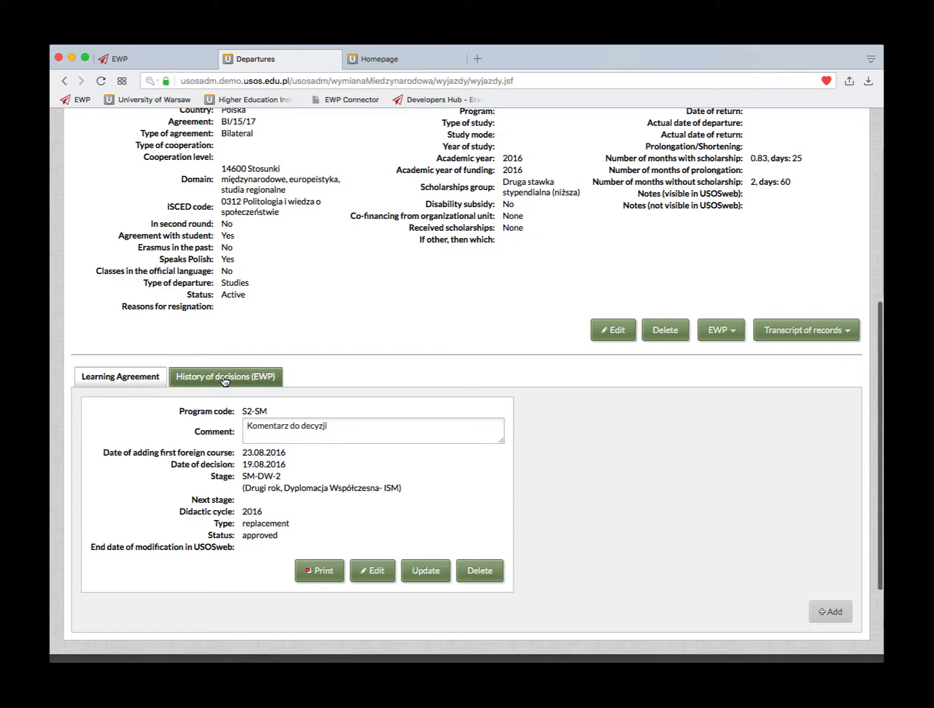
left_click(223, 380)
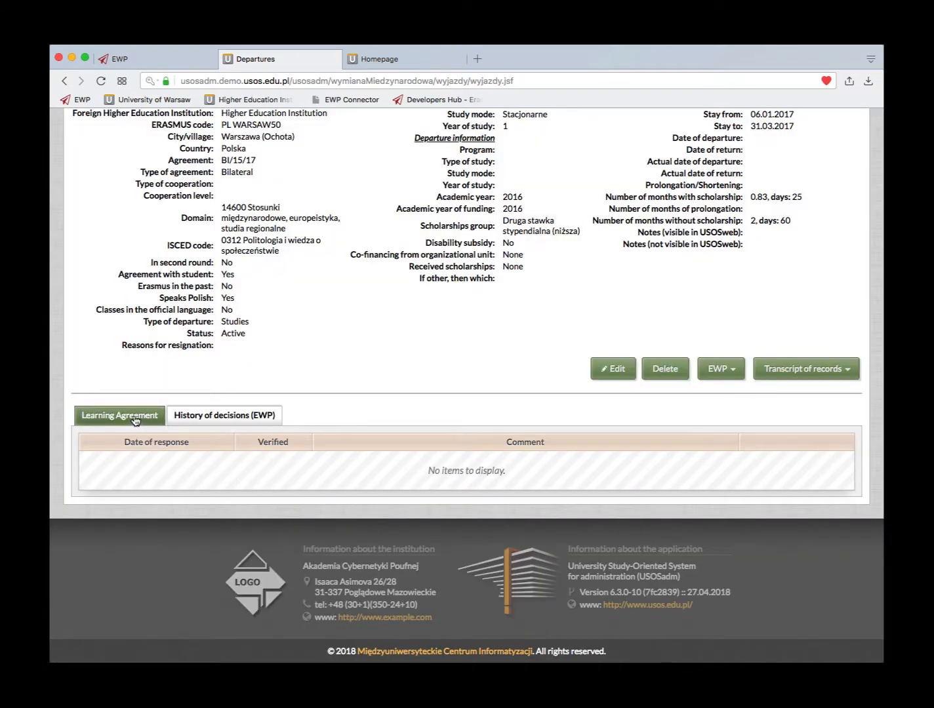
left_click(133, 418)
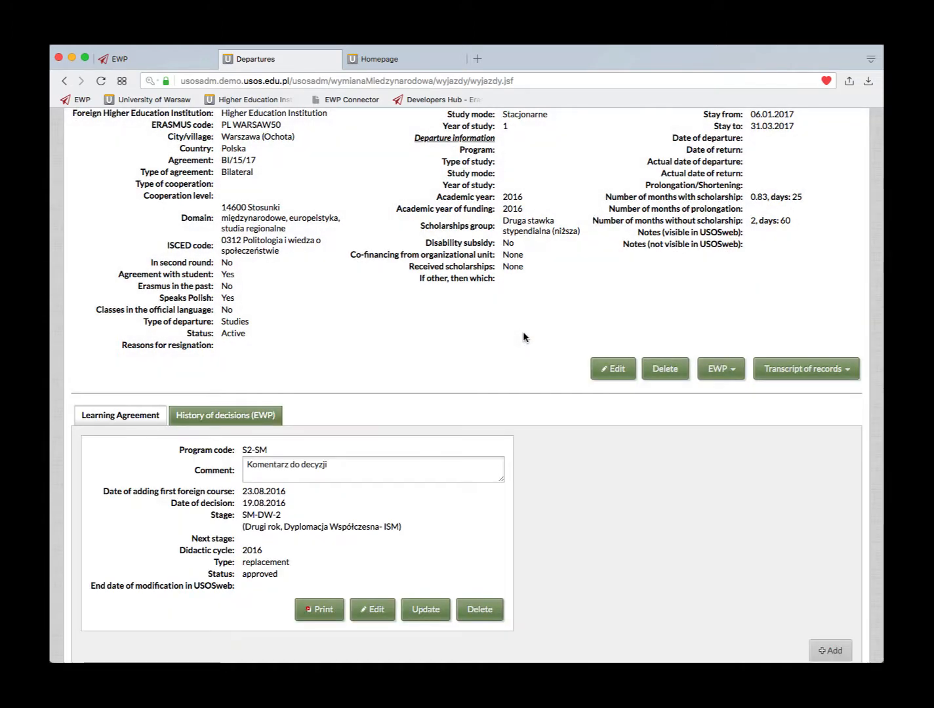
scroll(523, 335, "up", 5)
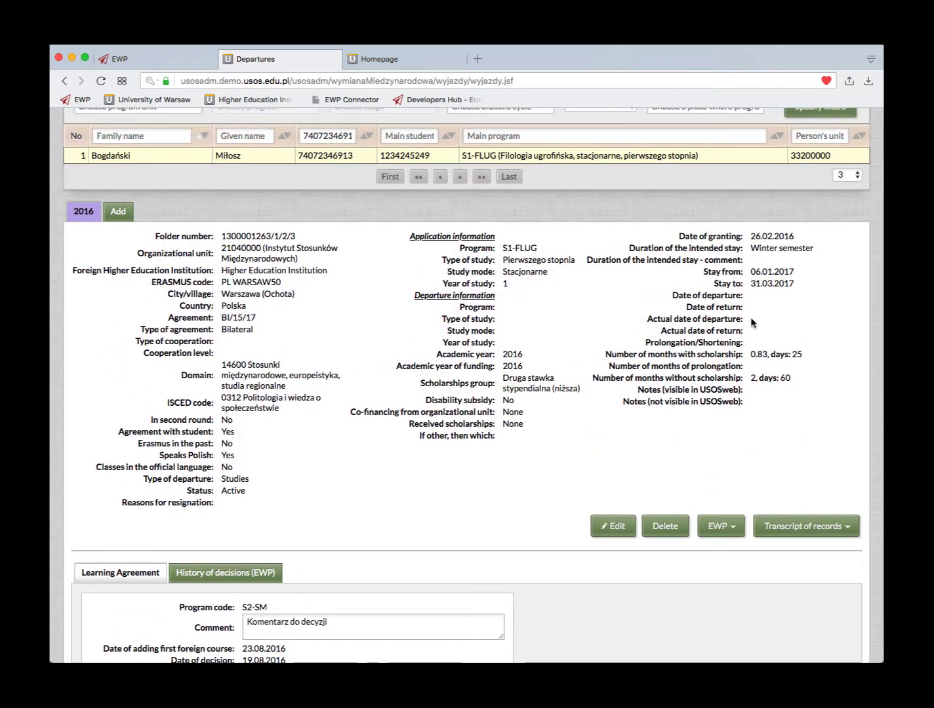
- Notify the partner via EWP about the departure change, then move to the partner institution's tab
left_click(730, 528)
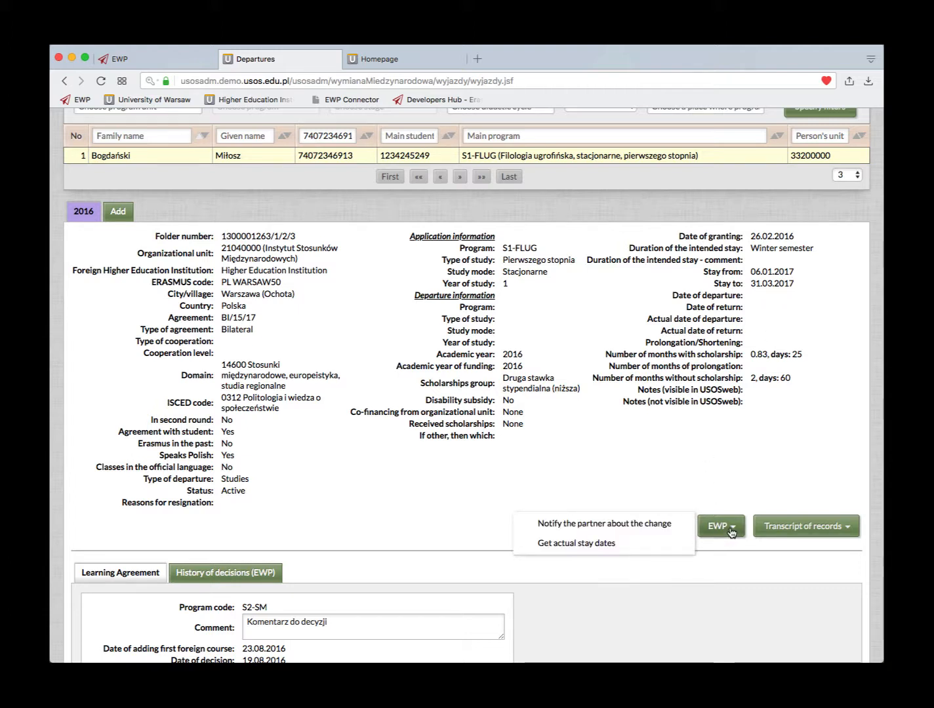
left_click(623, 524)
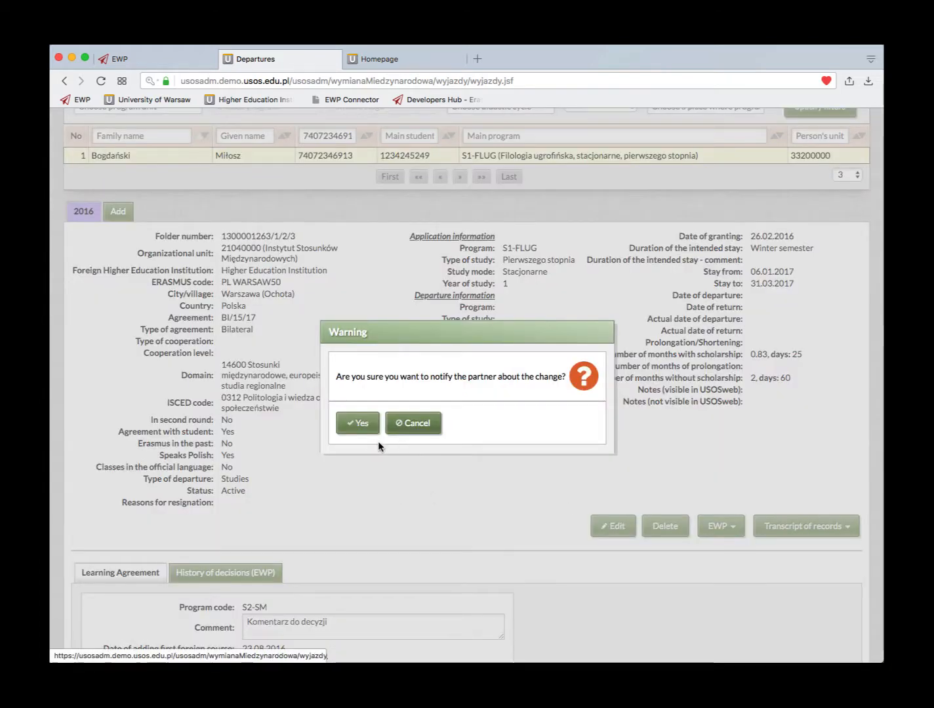
left_click(361, 426)
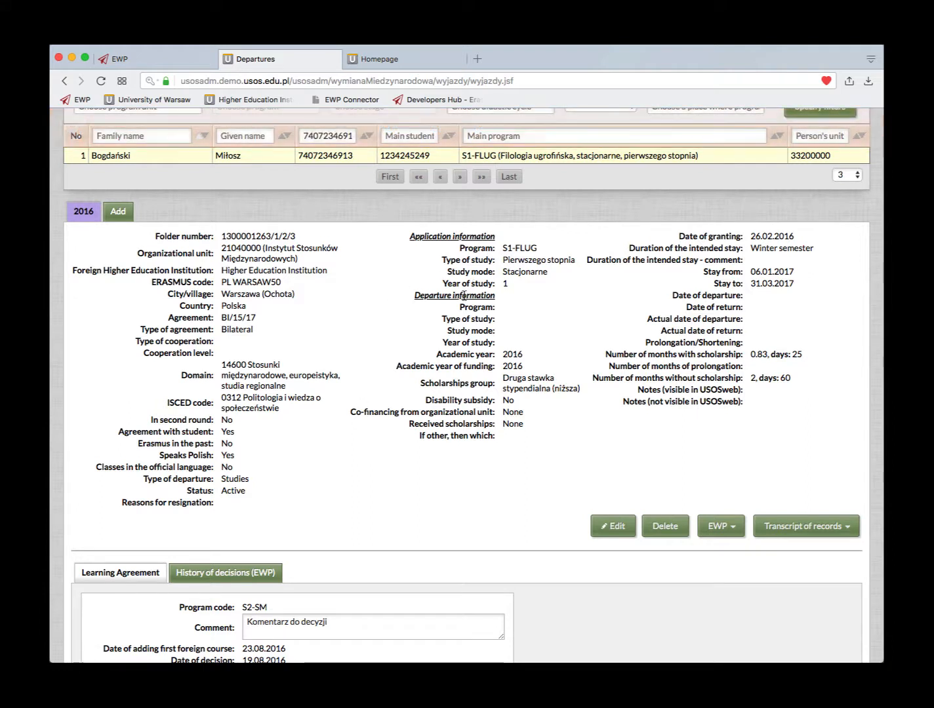
scroll(464, 295, "up", 1)
scroll(465, 296, "down", 2)
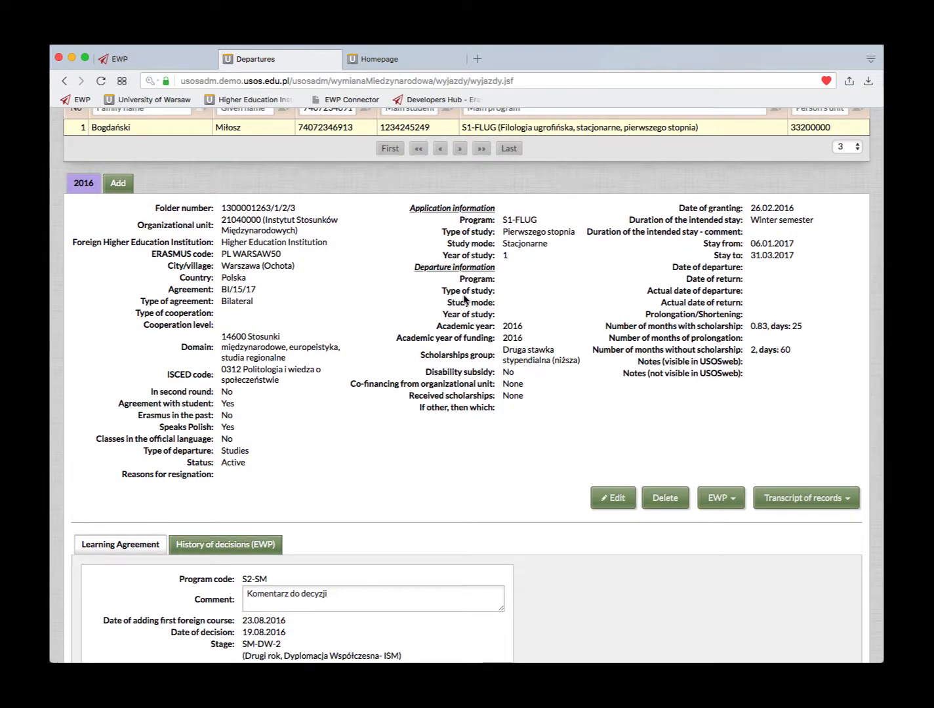
scroll(465, 299, "up", 5)
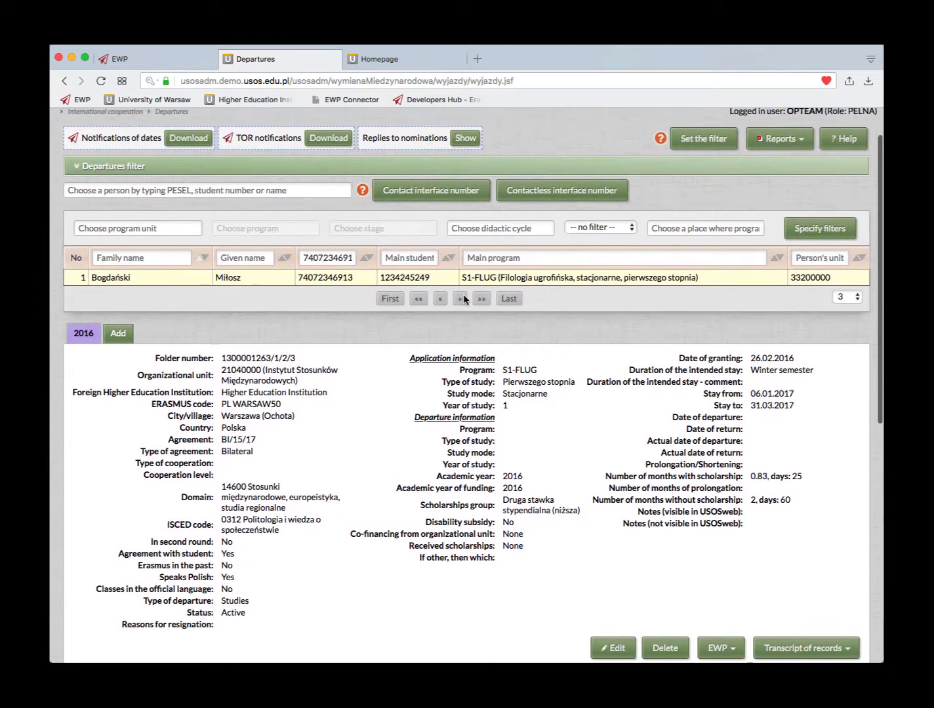
scroll(465, 299, "down", 3)
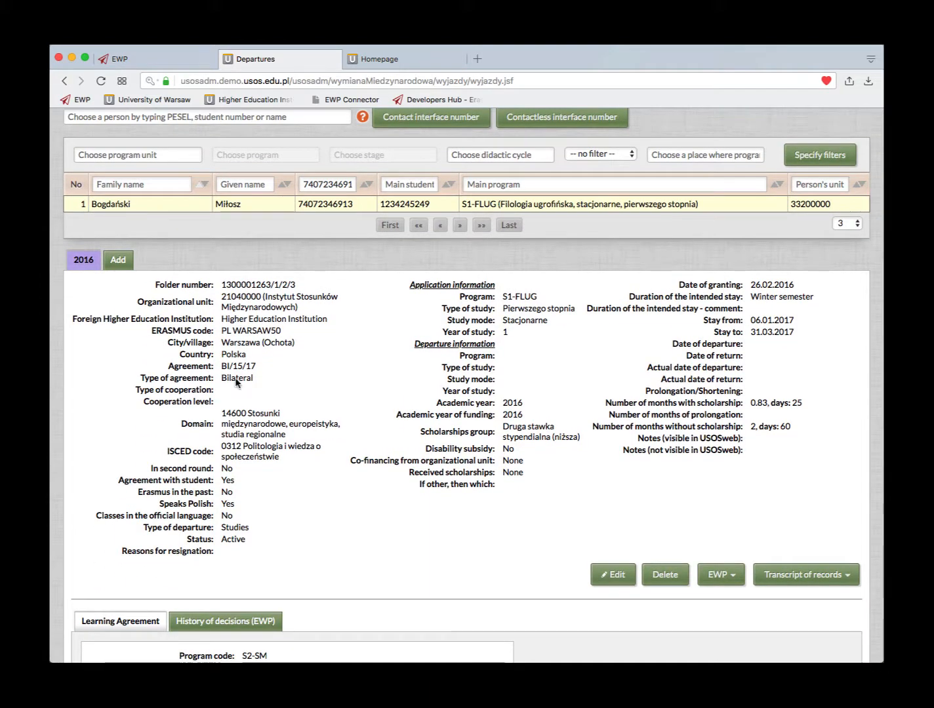
scroll(444, 381, "up", 4)
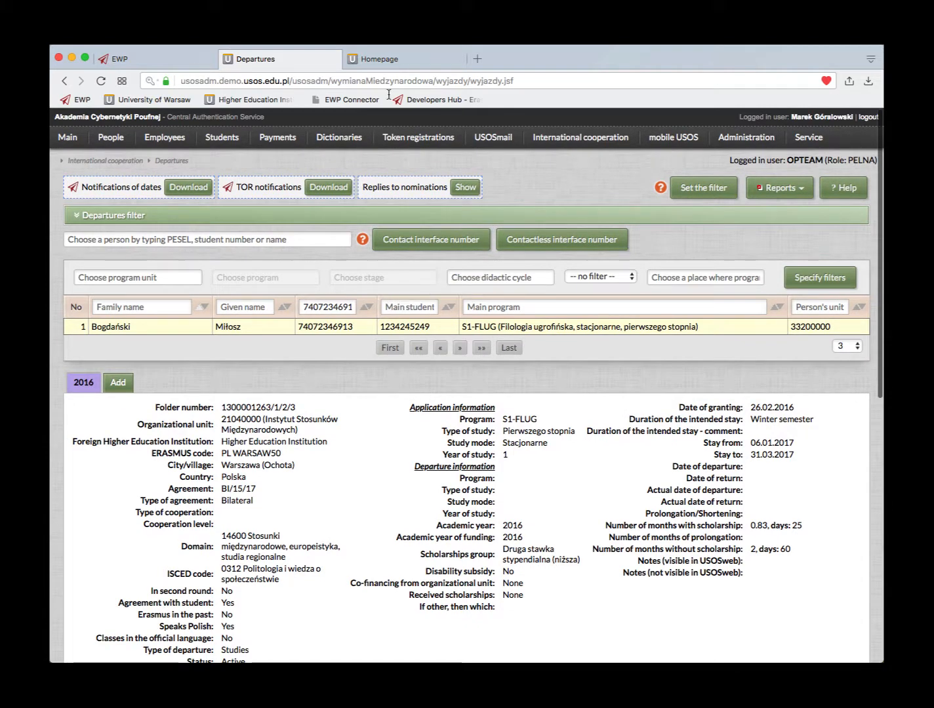
left_click(380, 60)
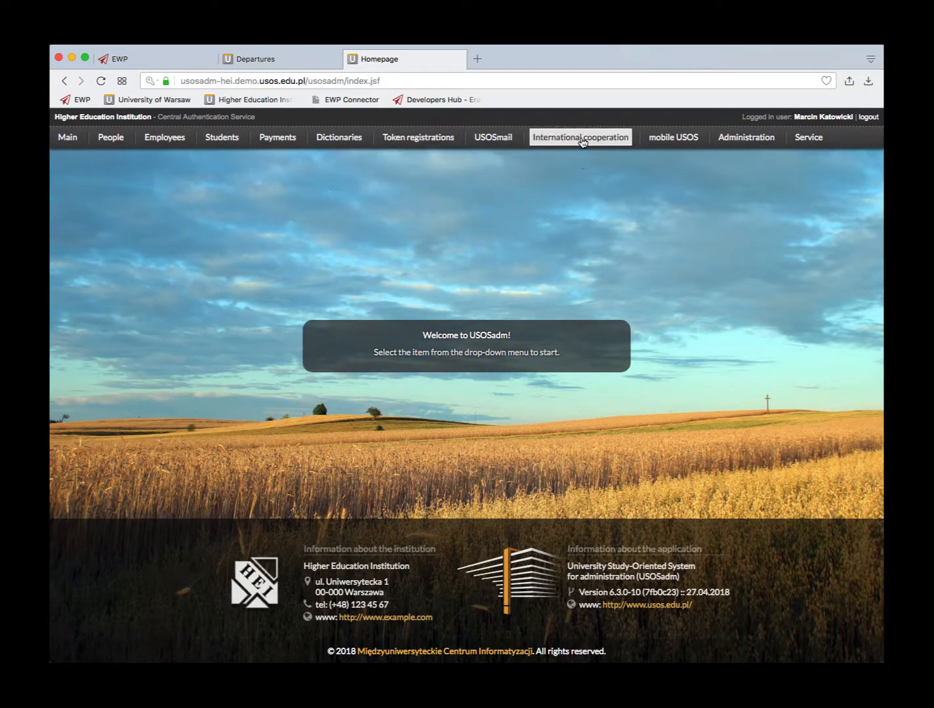
- Open Arrival Nominations from the partner institution's International cooperation menu
mouse_move(582, 140)
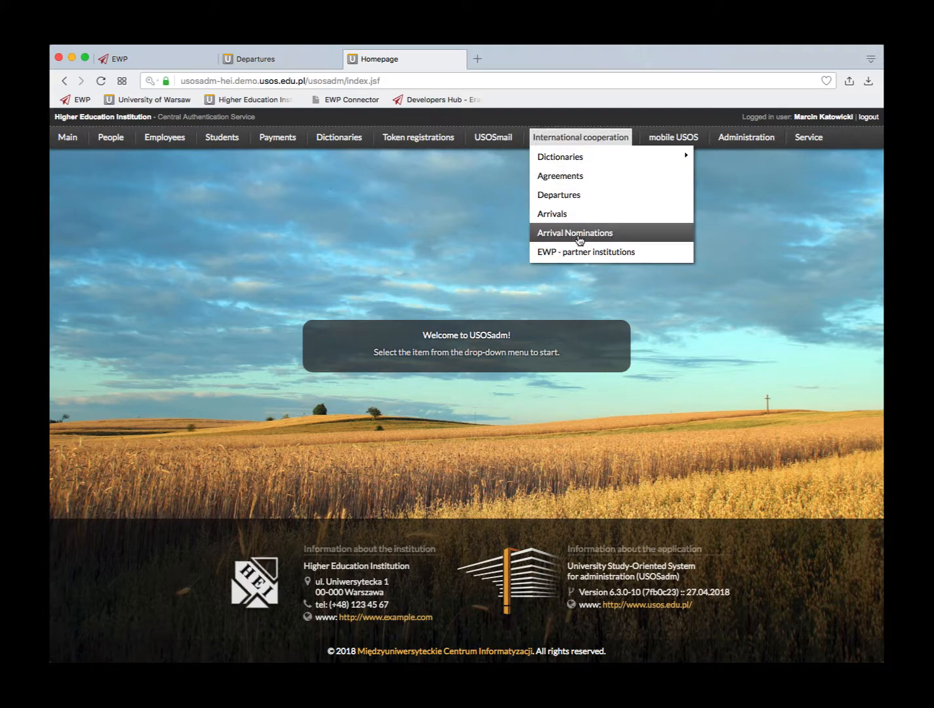
left_click(575, 233)
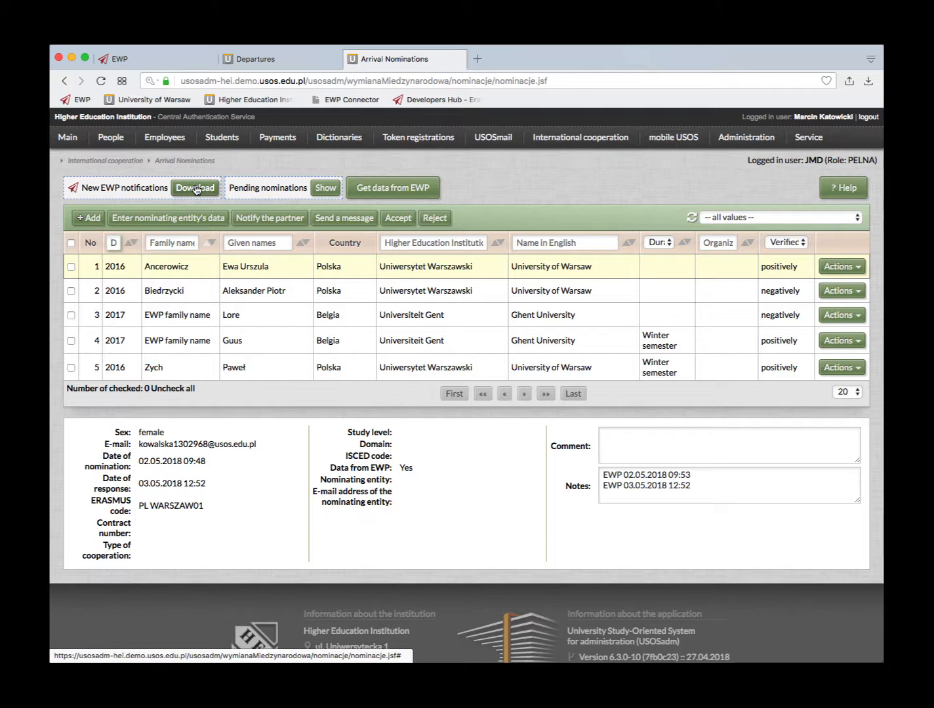
- Download the new EWP notifications to list the three incoming EWP nominations
left_click(196, 189)
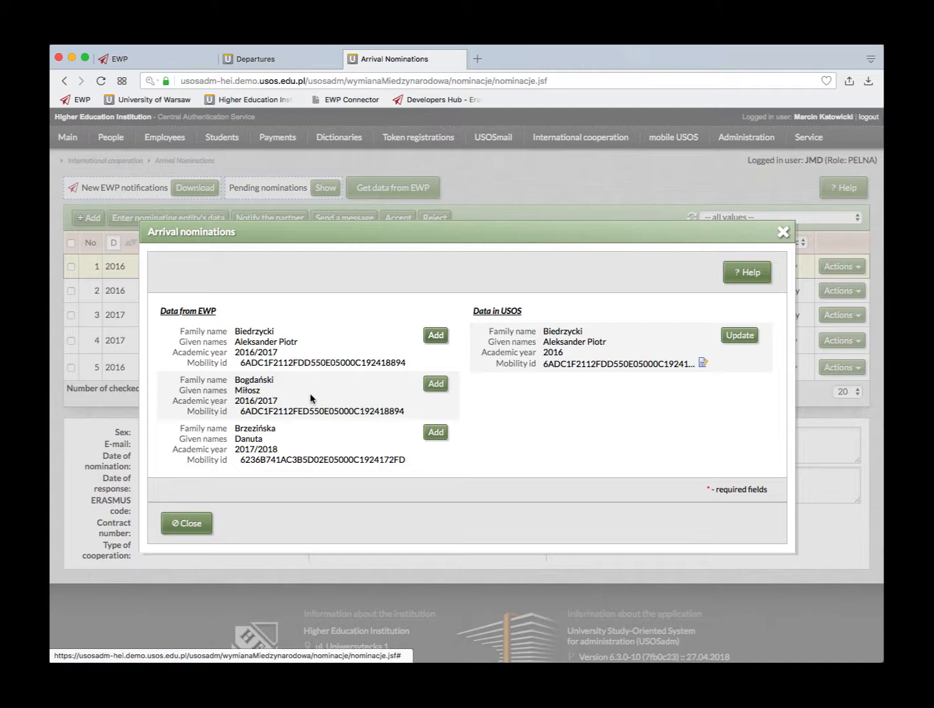
left_click(278, 56)
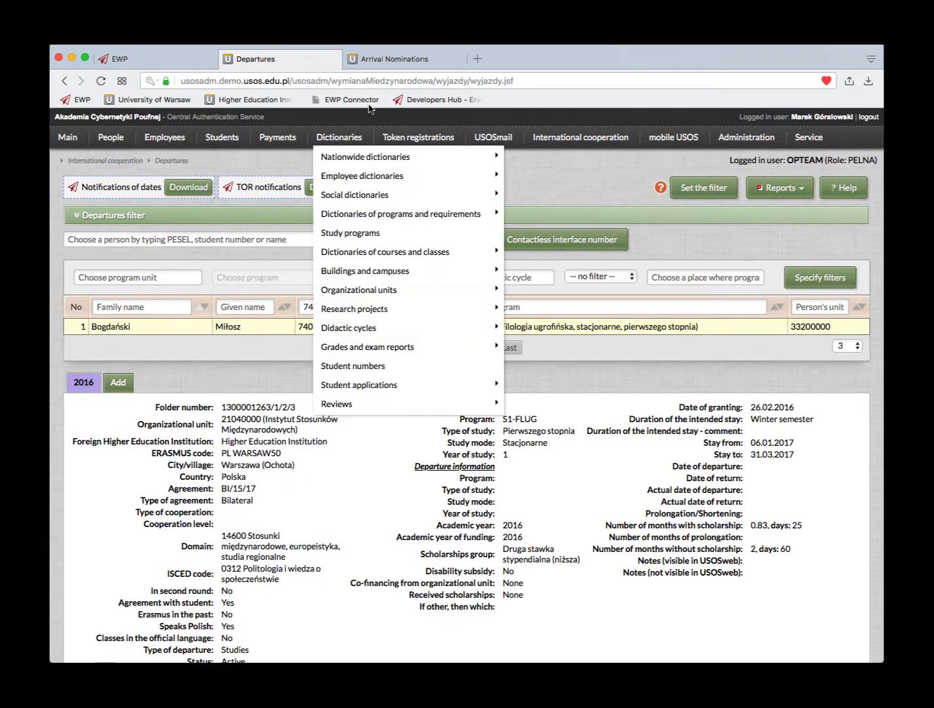
left_click(390, 58)
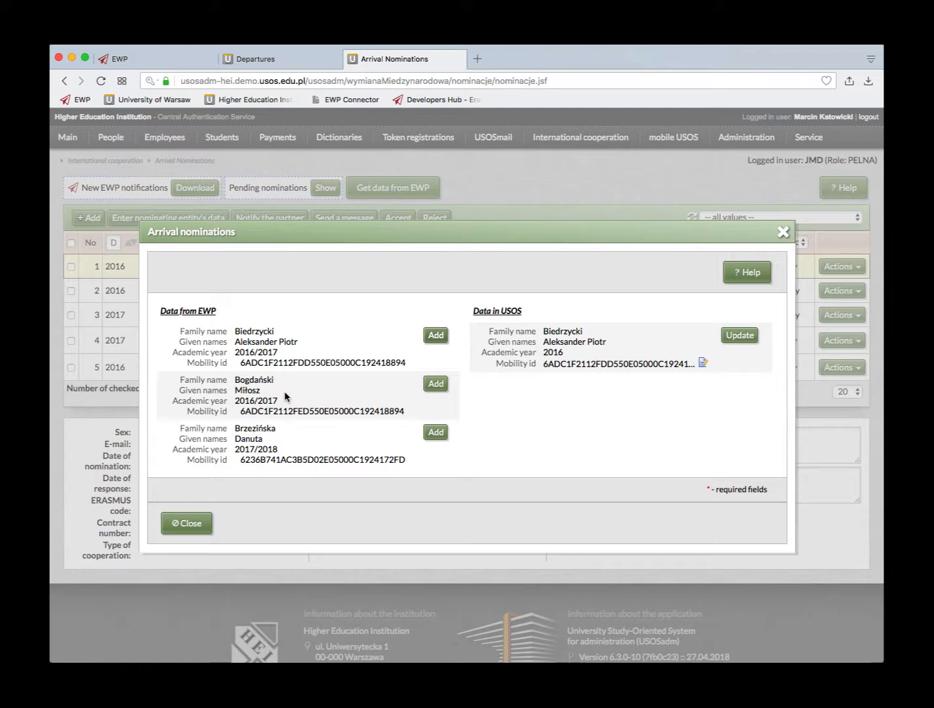
- Add the student's EWP nomination as a new 2016 University of Warsaw arrival nomination
left_click(434, 385)
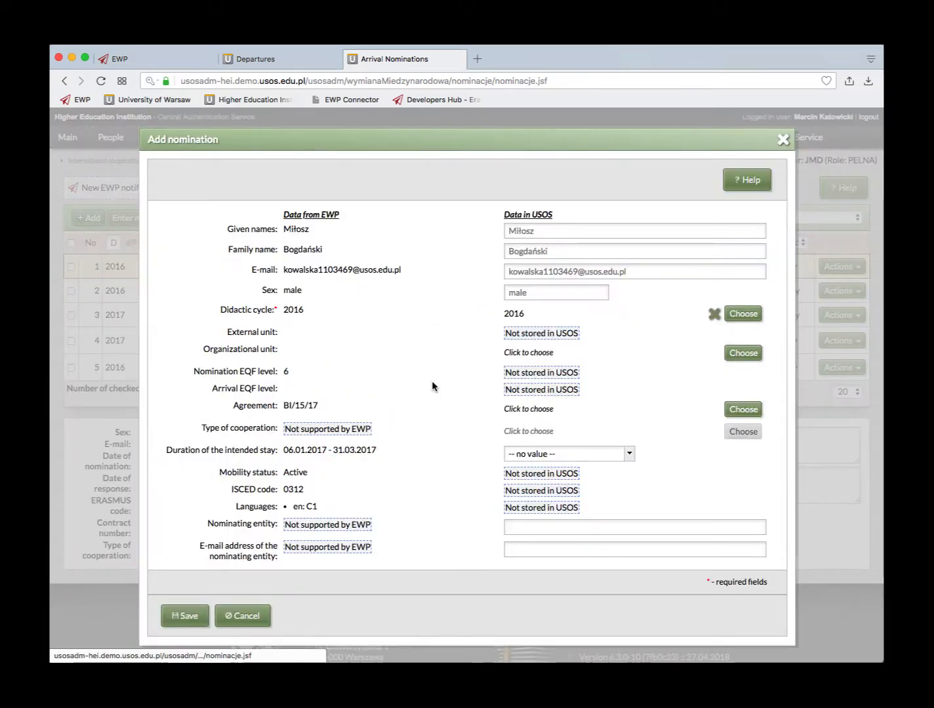
left_click(190, 617)
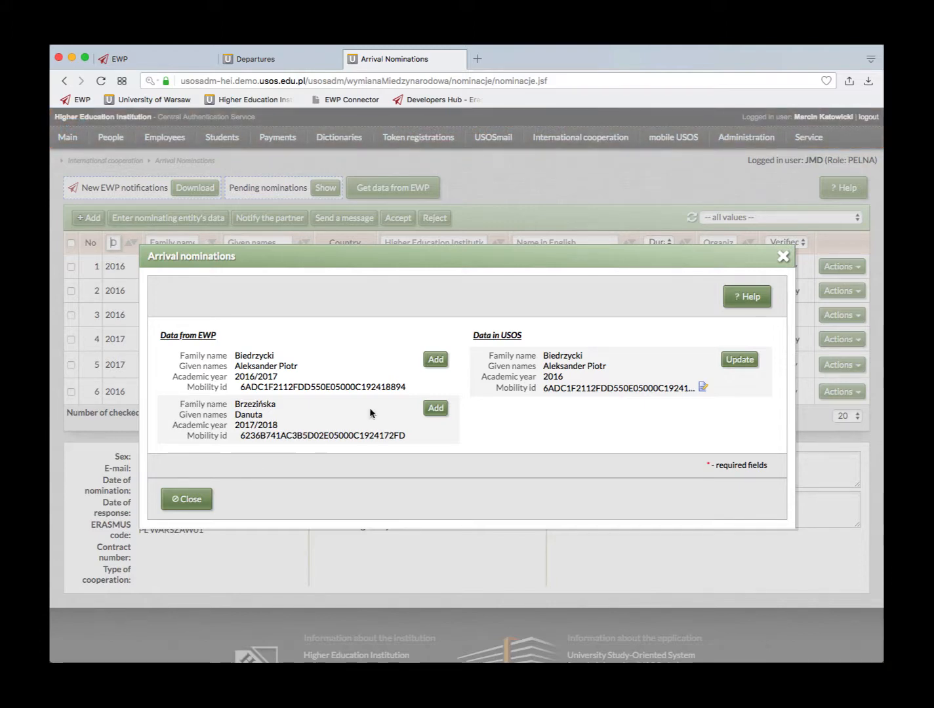
left_click(184, 500)
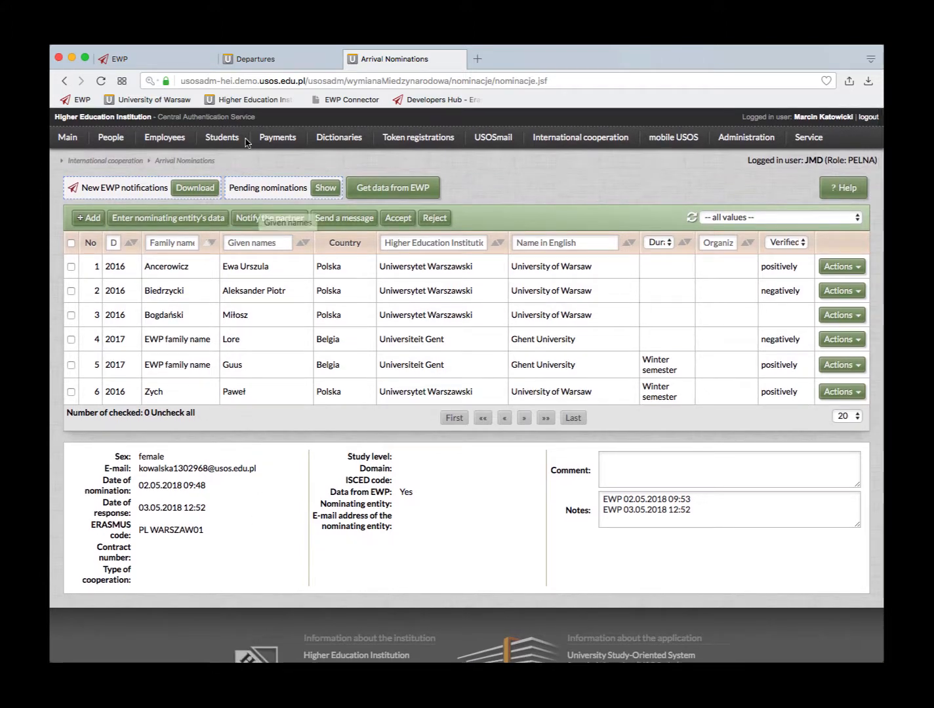
- Open the third arrival nomination in the list for editing
left_click(260, 58)
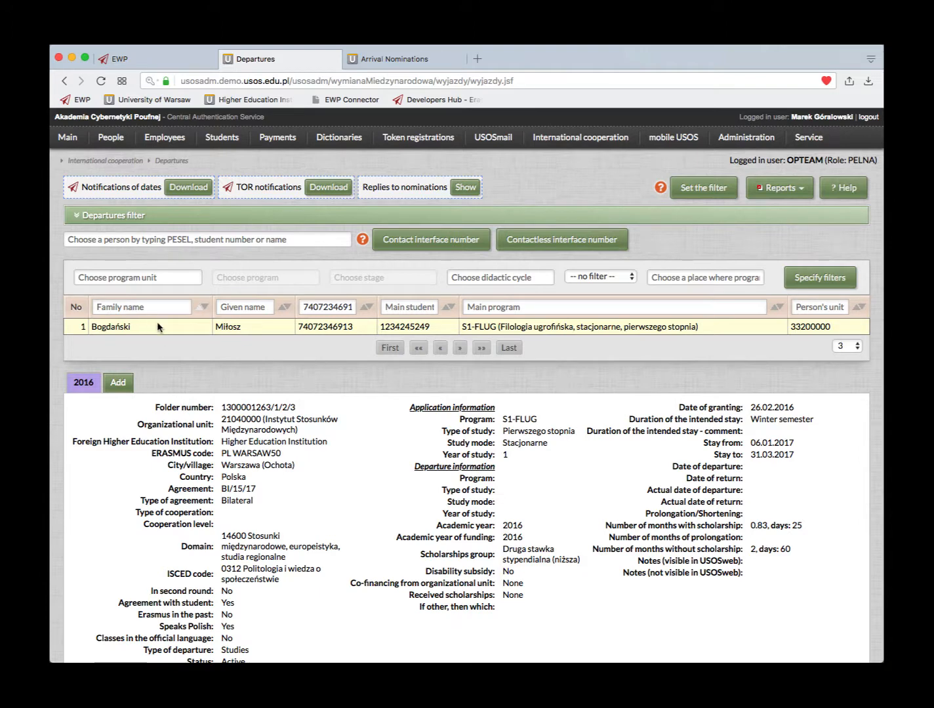
left_click(401, 58)
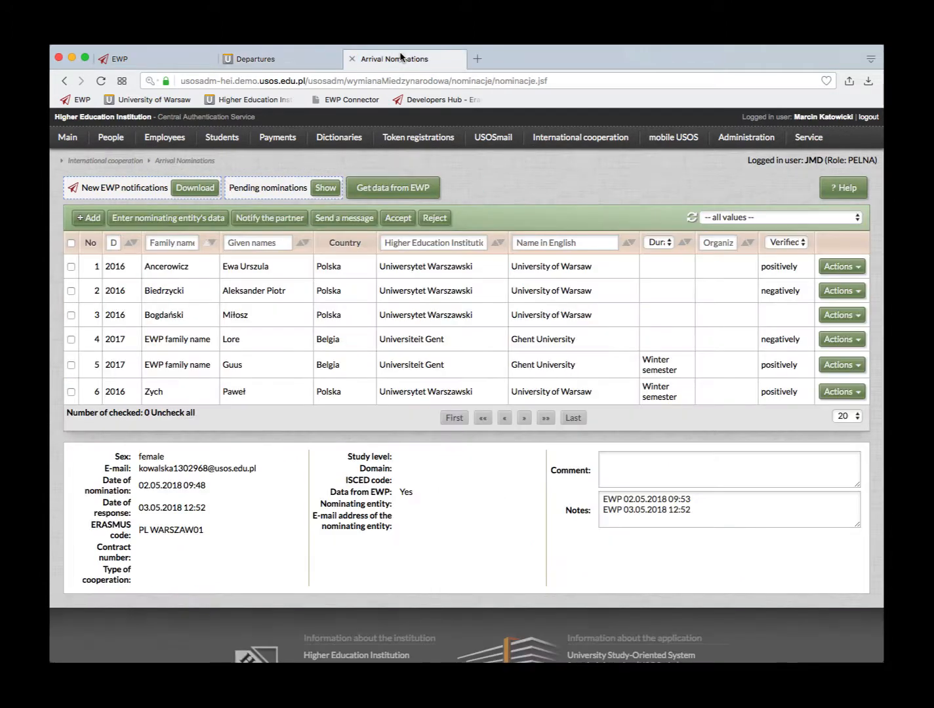
left_click(71, 315)
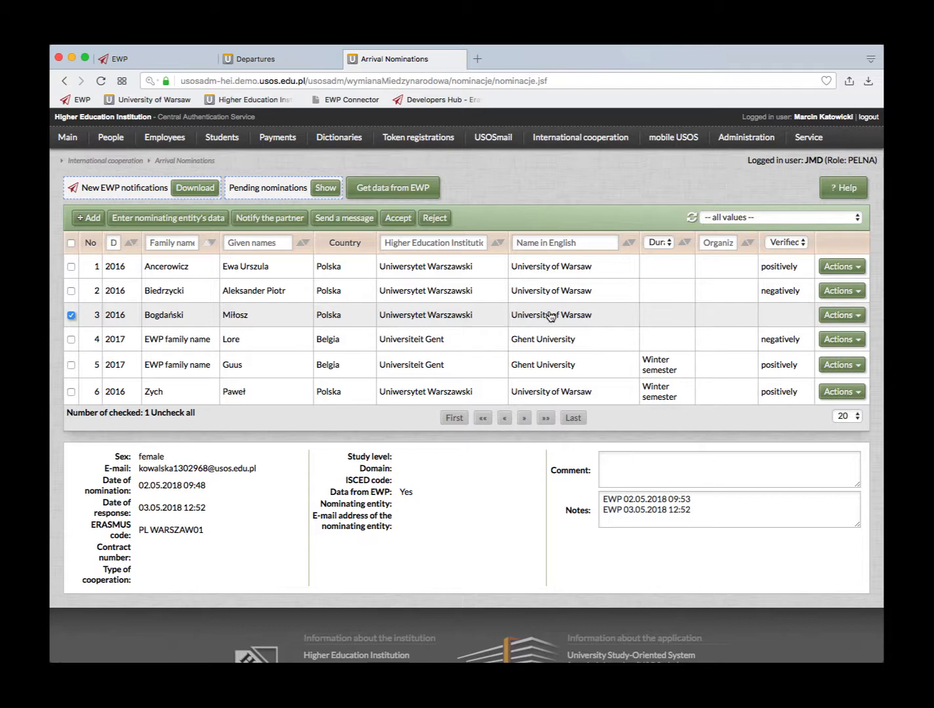
left_click(837, 317)
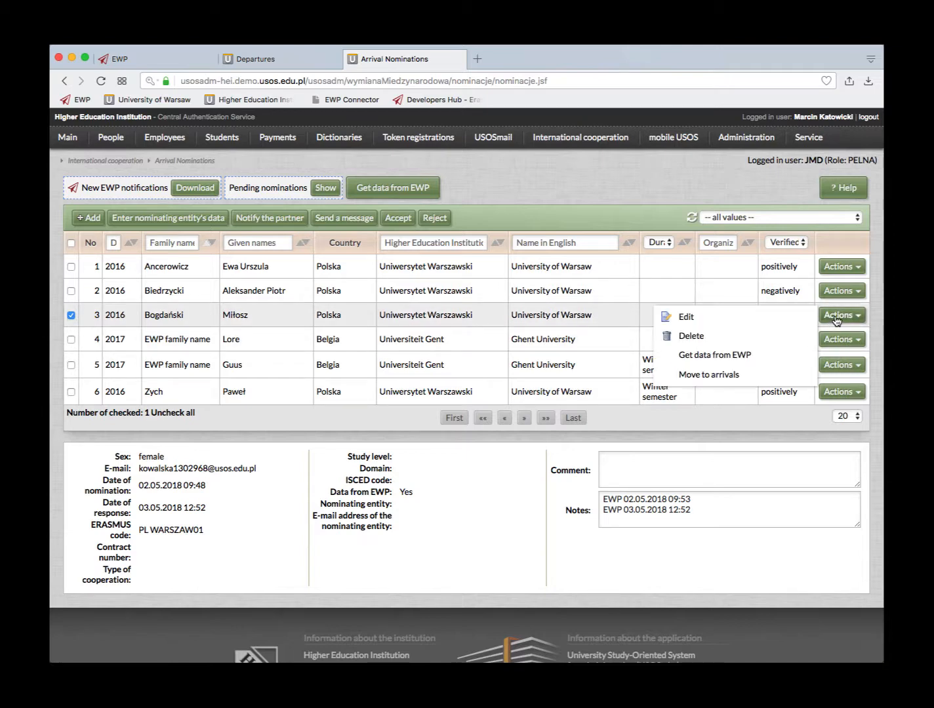
left_click(696, 319)
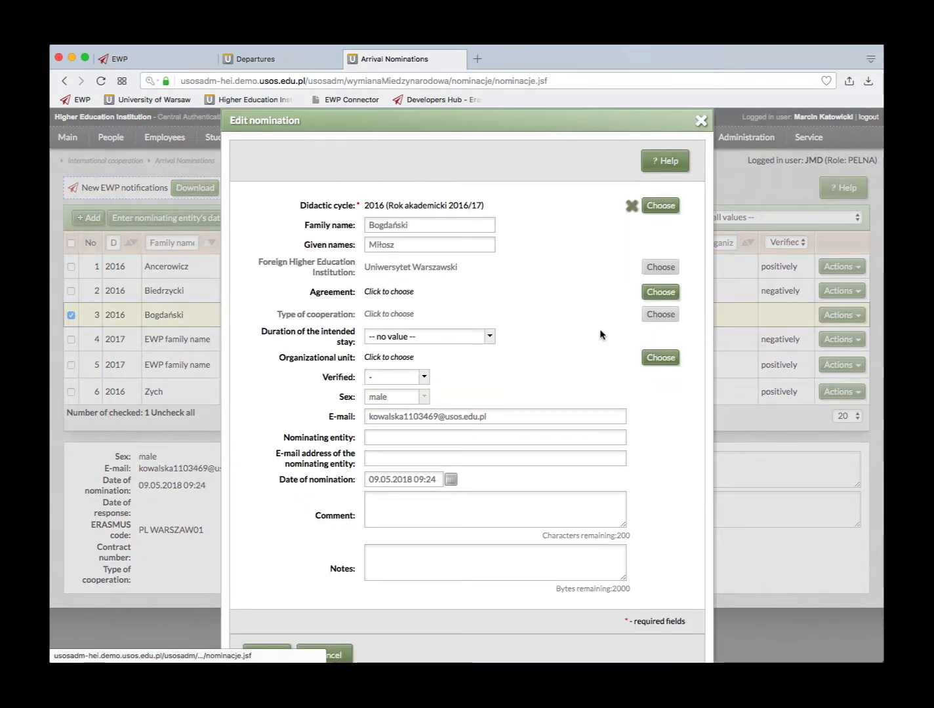
- Set the nomination's Verified status to negatively
scroll(592, 358, "down", 1)
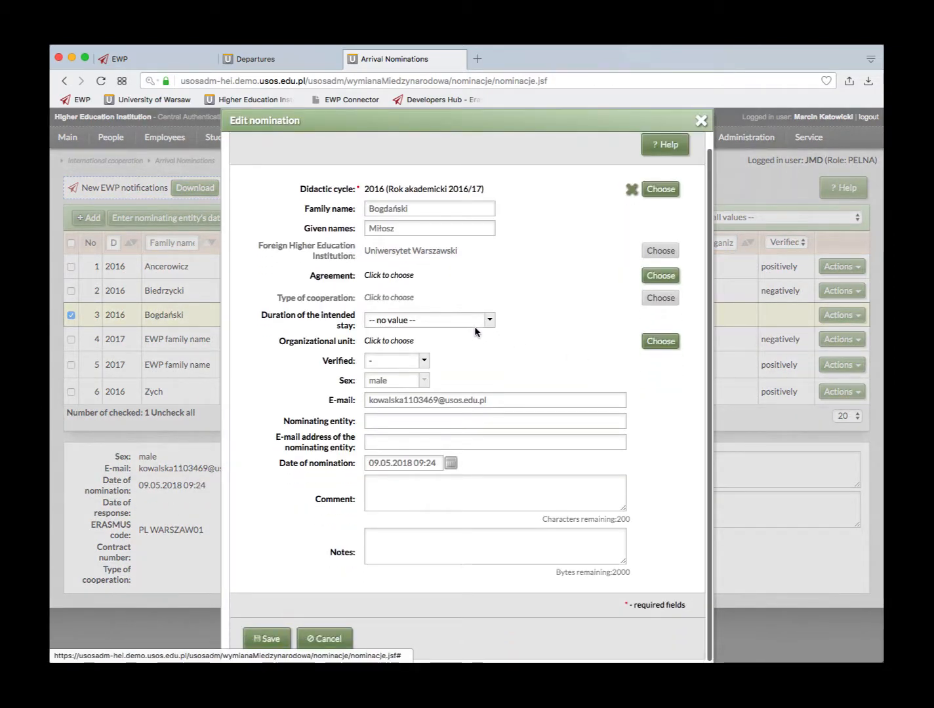
left_click(425, 362)
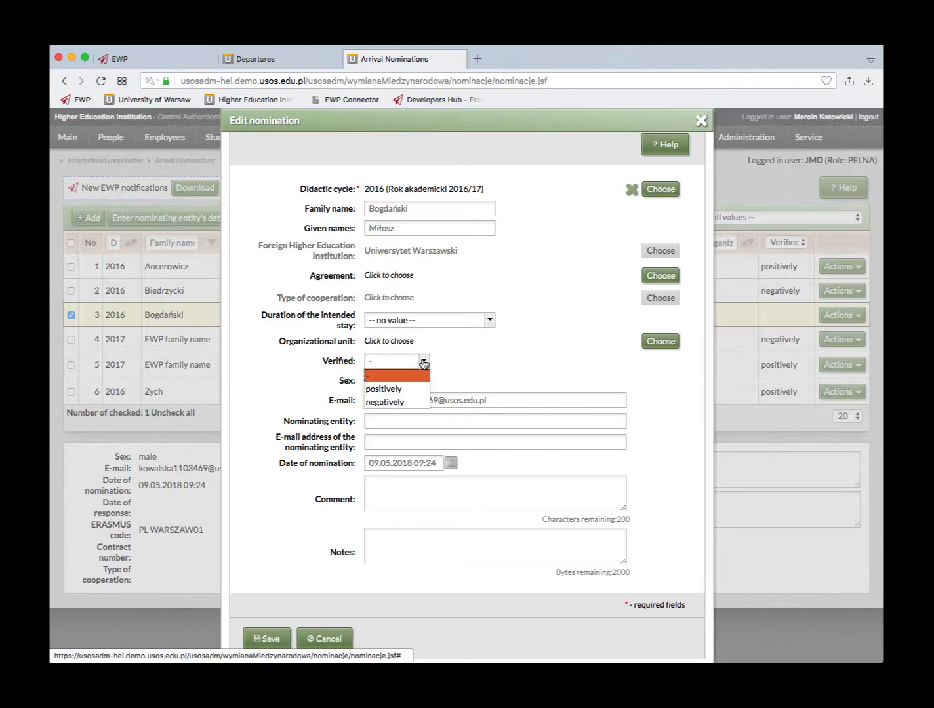
left_click(399, 404)
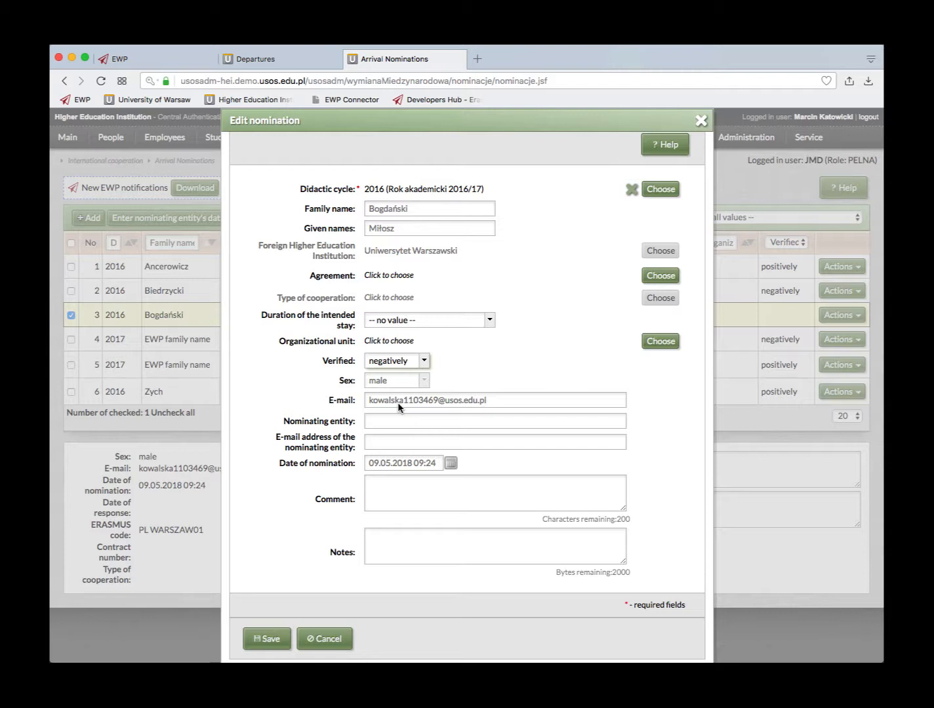
left_click(381, 484)
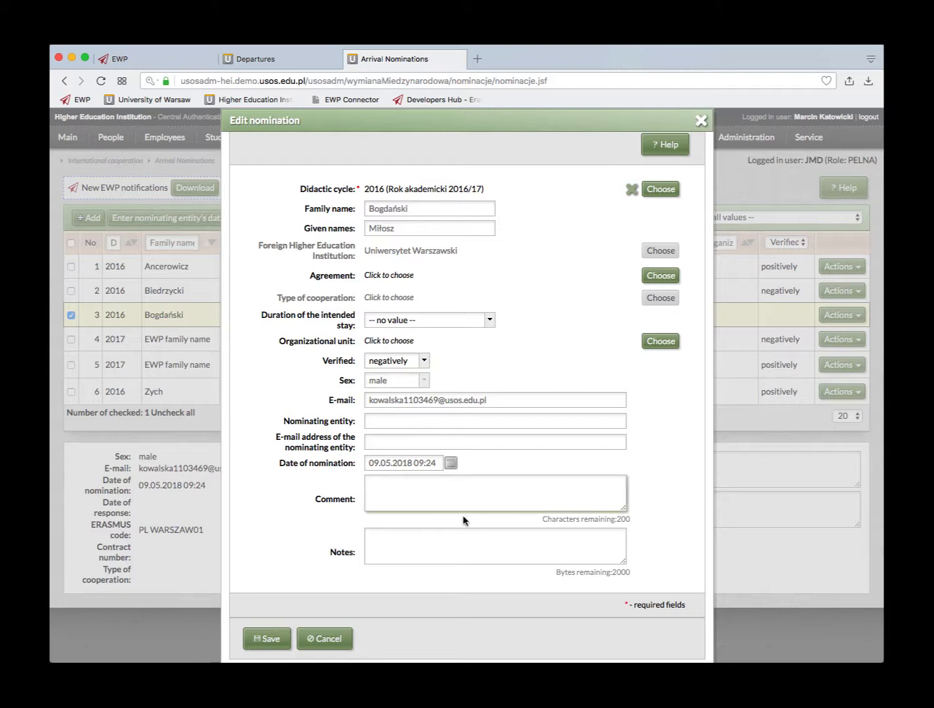
- Save a negative-verification comment asking to extend the student's stay to end of April, fixing 'wihes'
type("The Professor su")
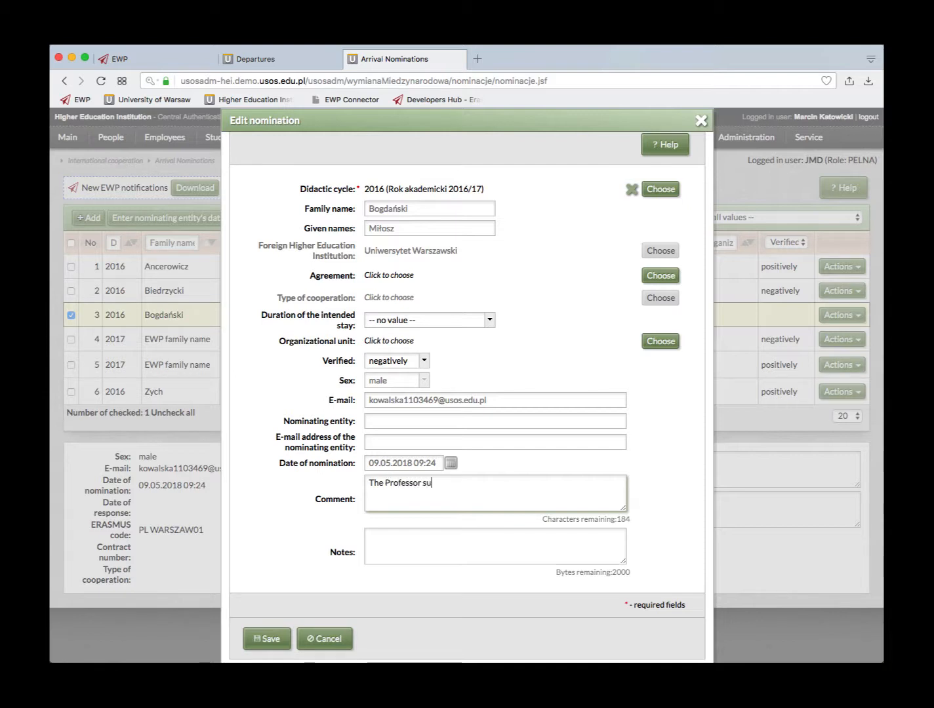
type("pervising this student wi")
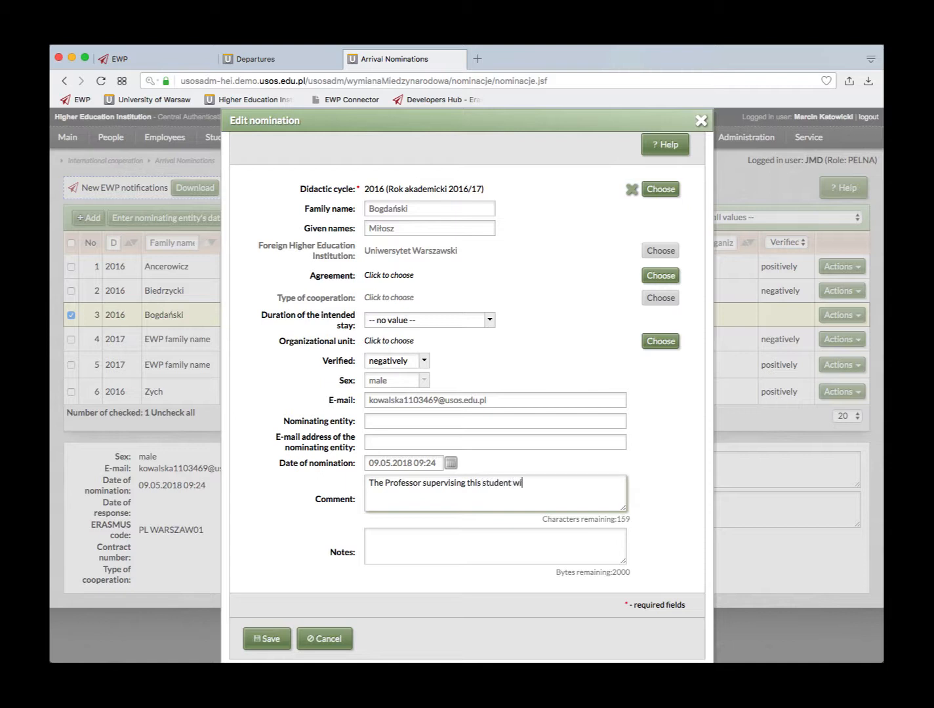
type("hes them to stay until the end of April.")
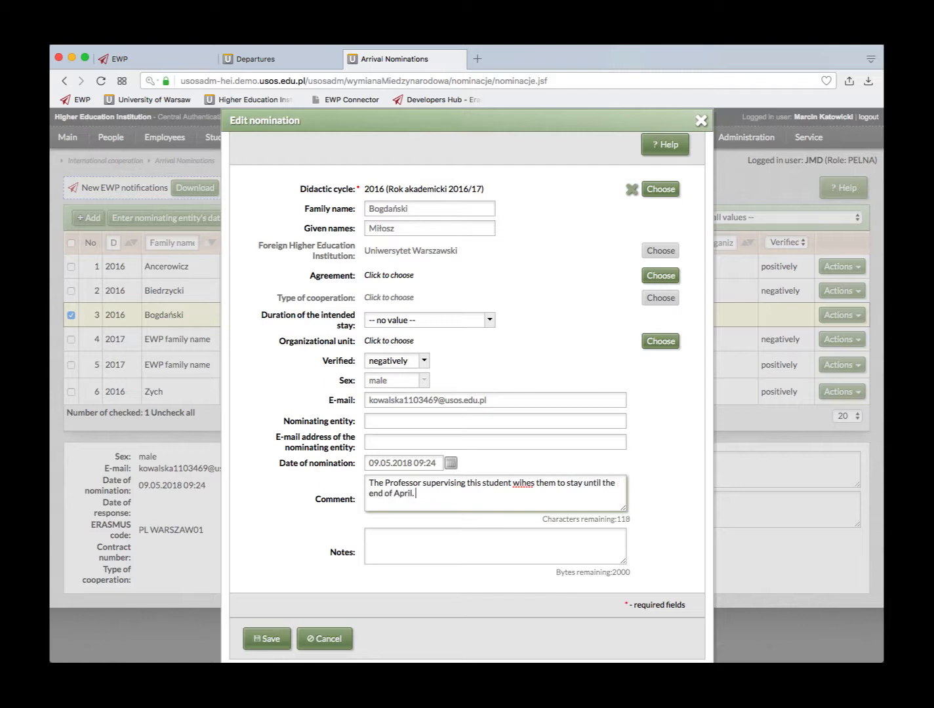
type("ease alter the end date.")
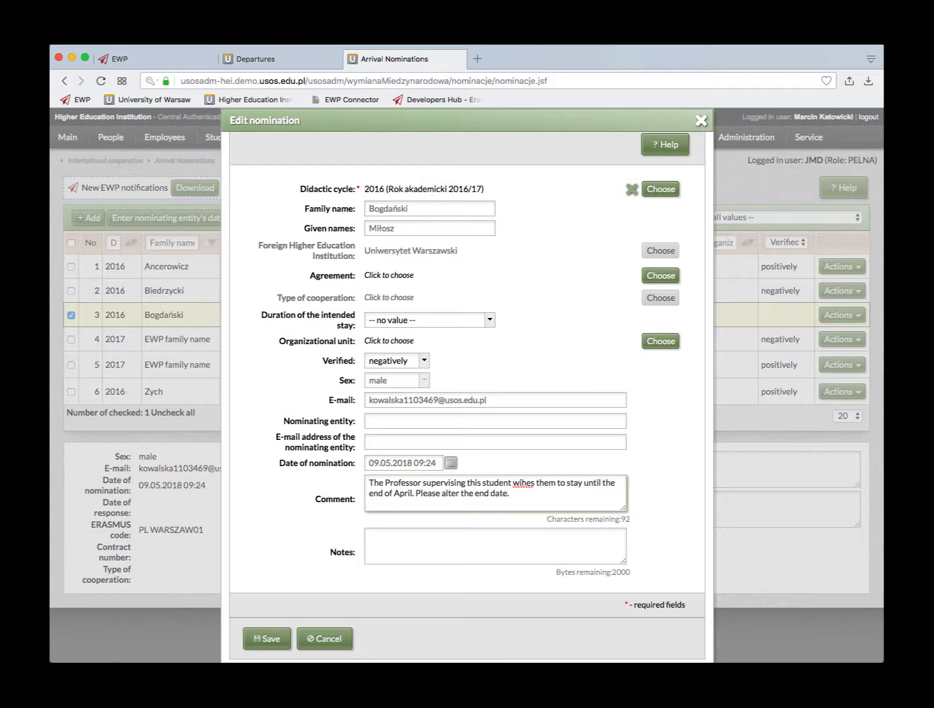
left_click(523, 483)
type("s")
left_click(265, 638)
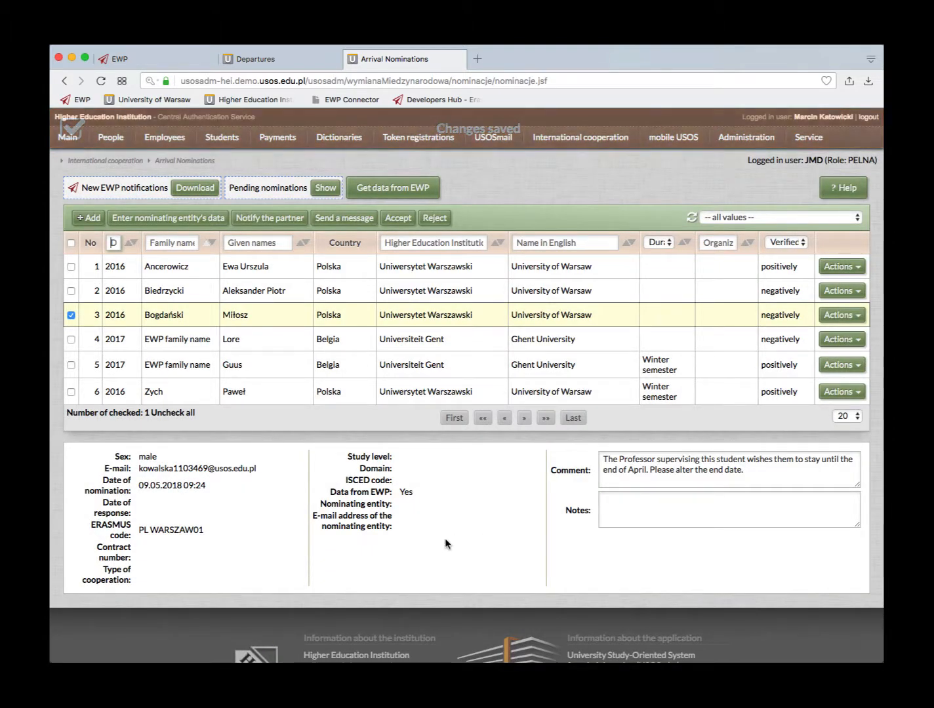
- Notify the partner institution of the negative nomination decision and confirm sending it
left_click(265, 221)
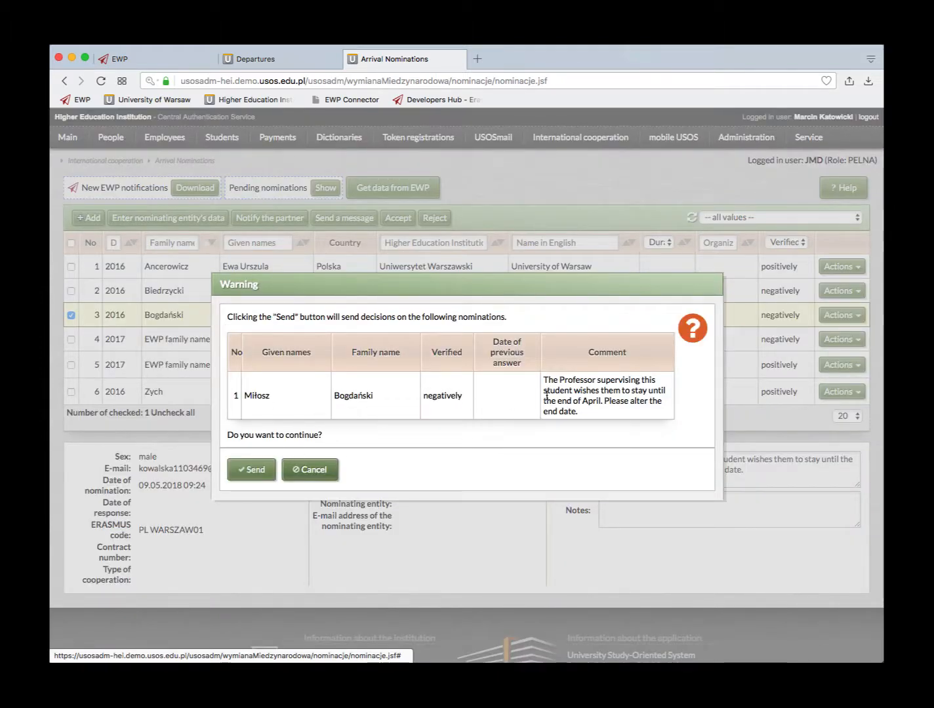
left_click(250, 471)
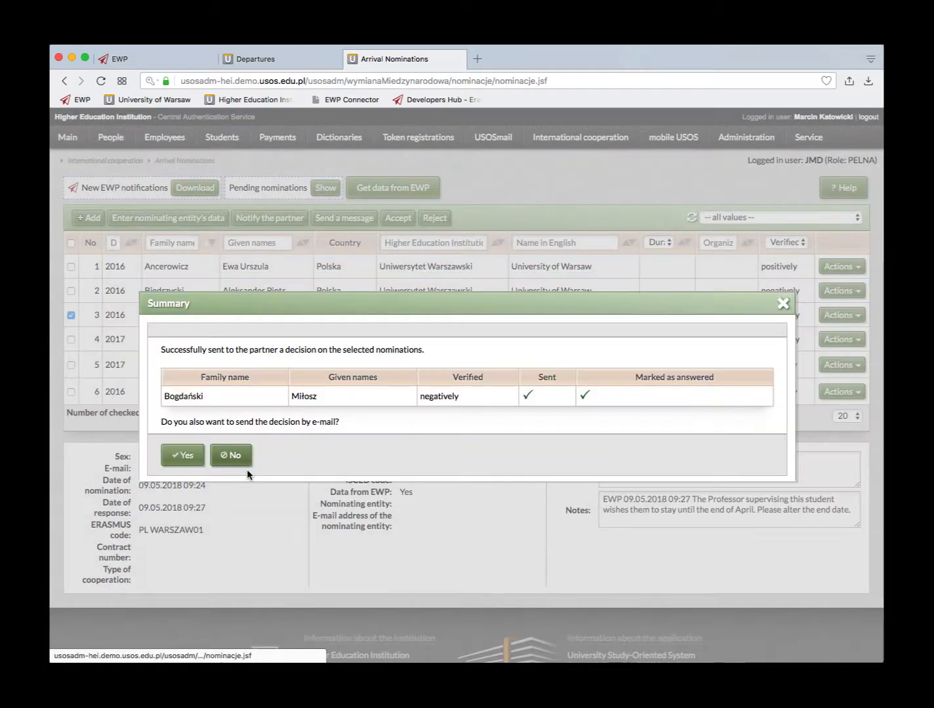
- Choose to also e-mail the decision, addressing it to the partner contact's e-mail address
left_click(182, 458)
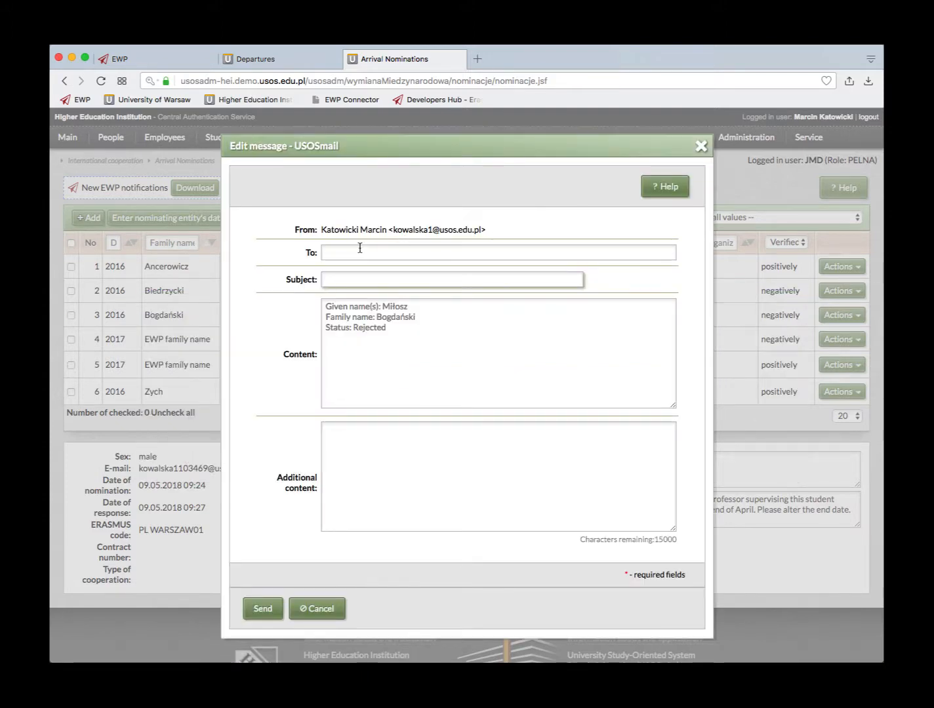
left_click(347, 255)
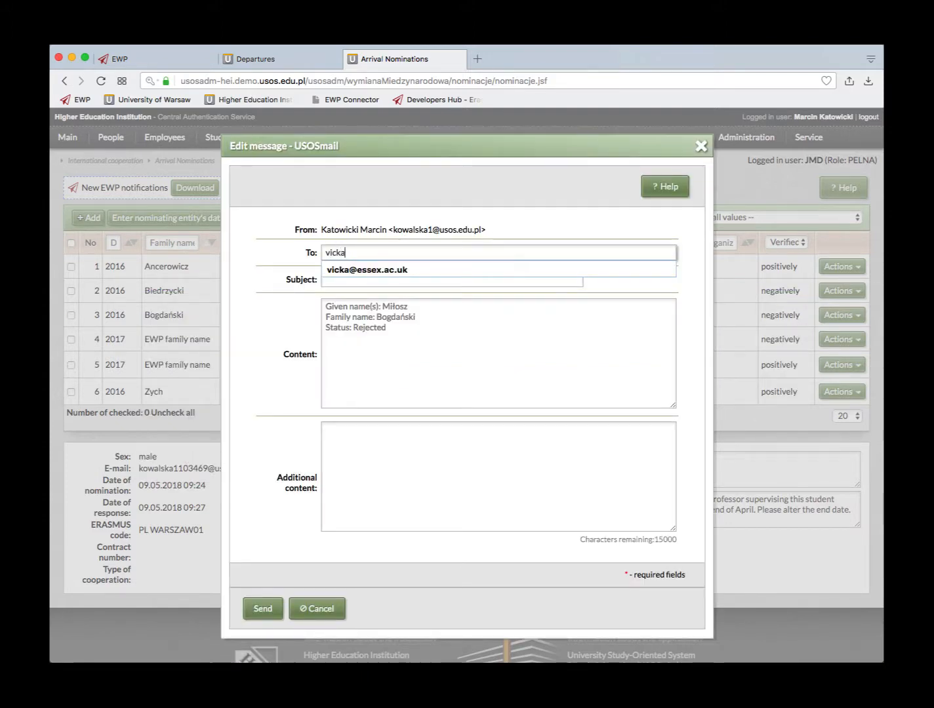
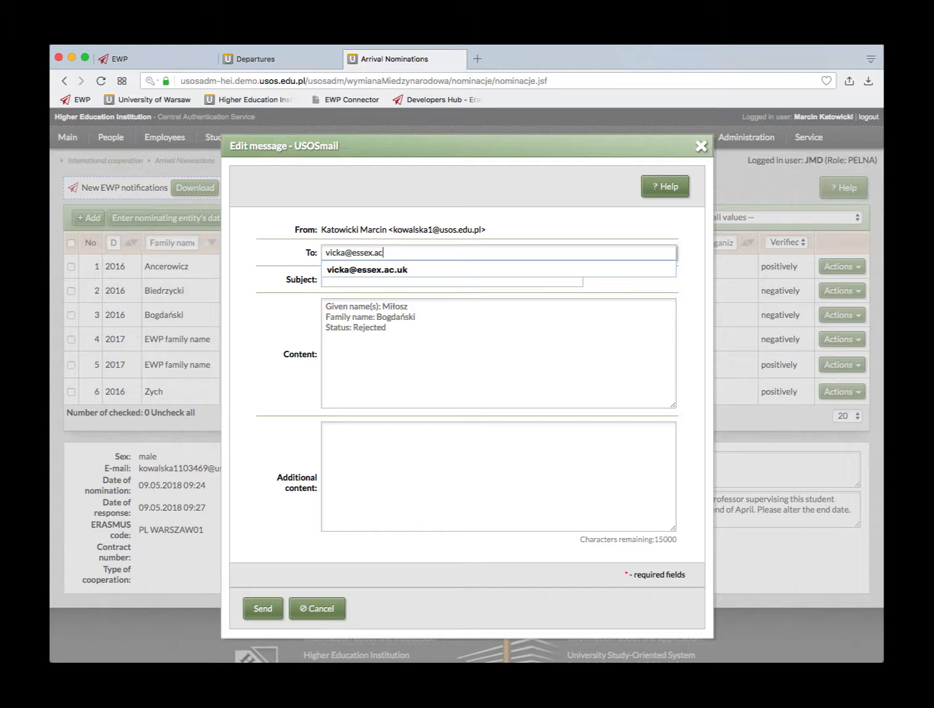
left_click(346, 270)
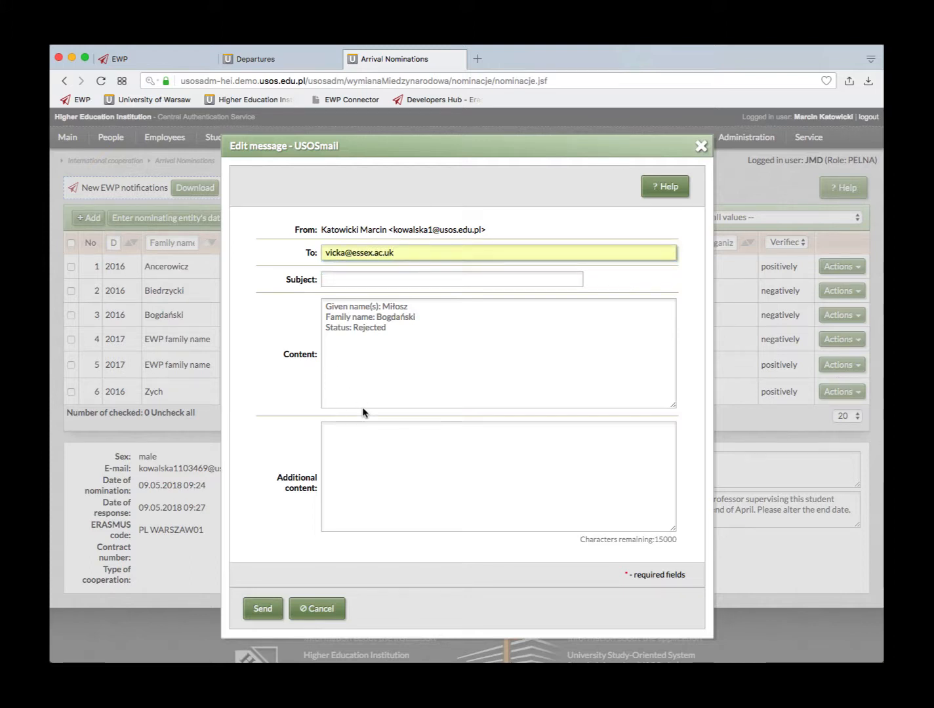
- Add the note 'See reason for rejection in EWP', correcting the 'resason' typo
left_click(341, 433)
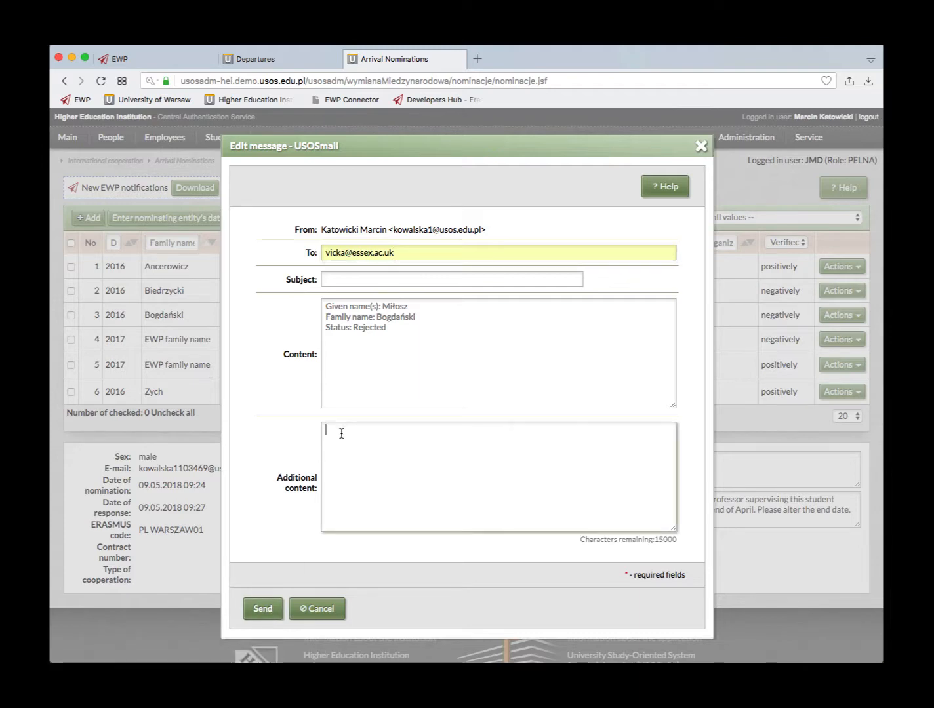
type("See resason f")
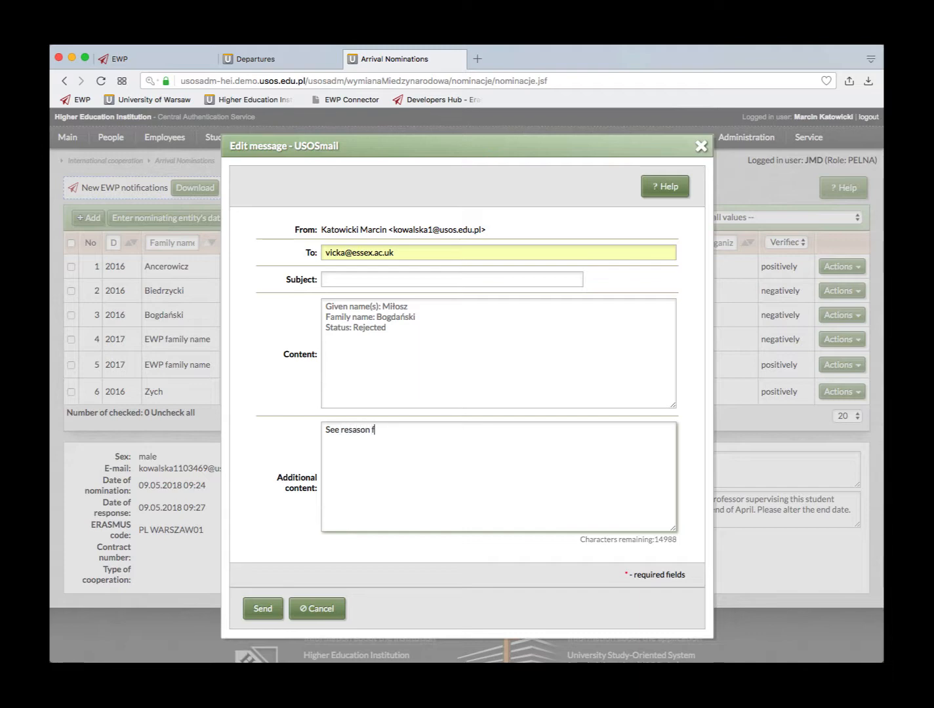
type("or rejection in EW")
left_click(352, 431)
key("BackSpace")
left_click(265, 604)
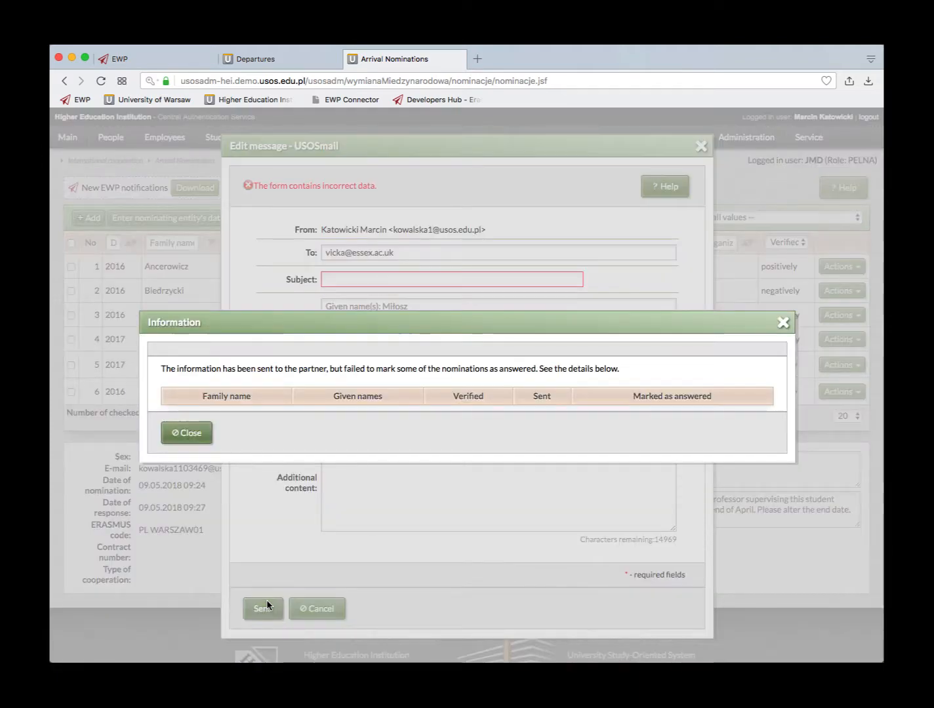
left_click(187, 432)
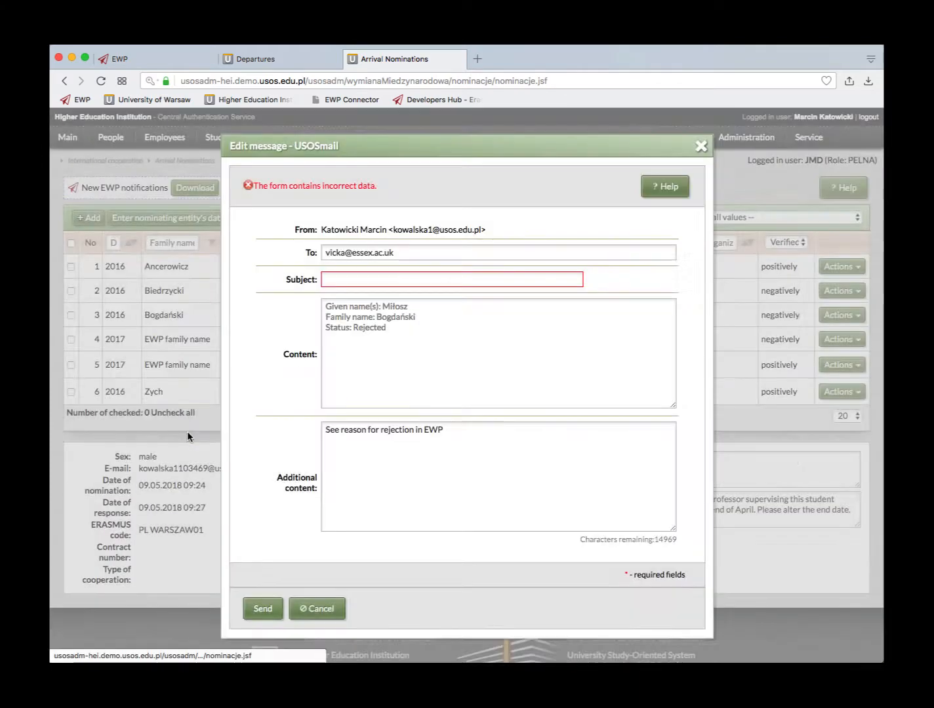
- Fill in the required subject 'Rejection' and send the e-mail
left_click(353, 278)
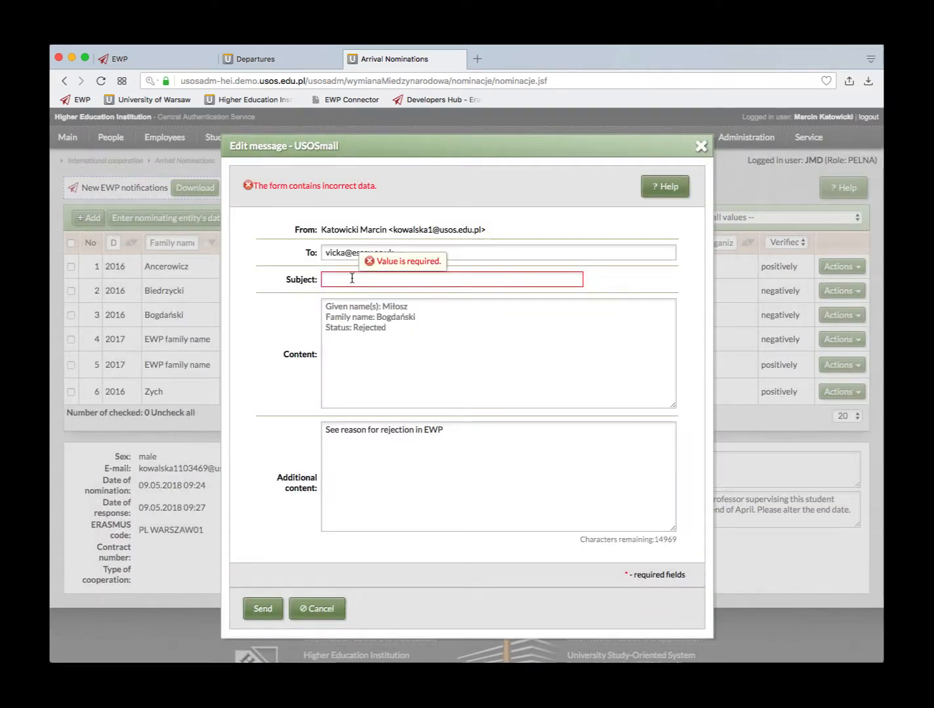
left_click(352, 280)
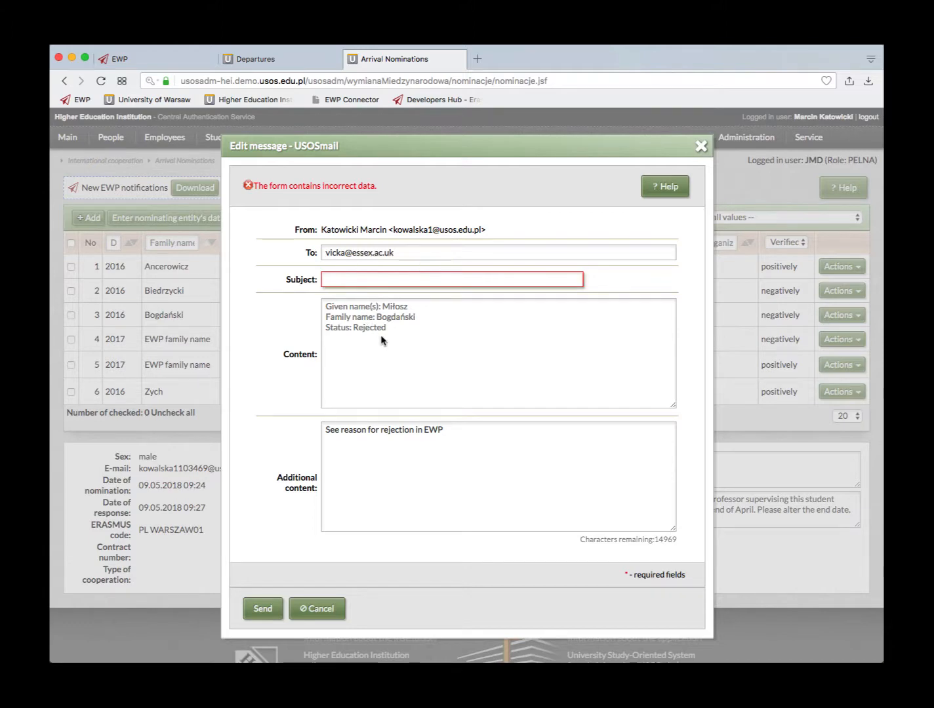
type("Re")
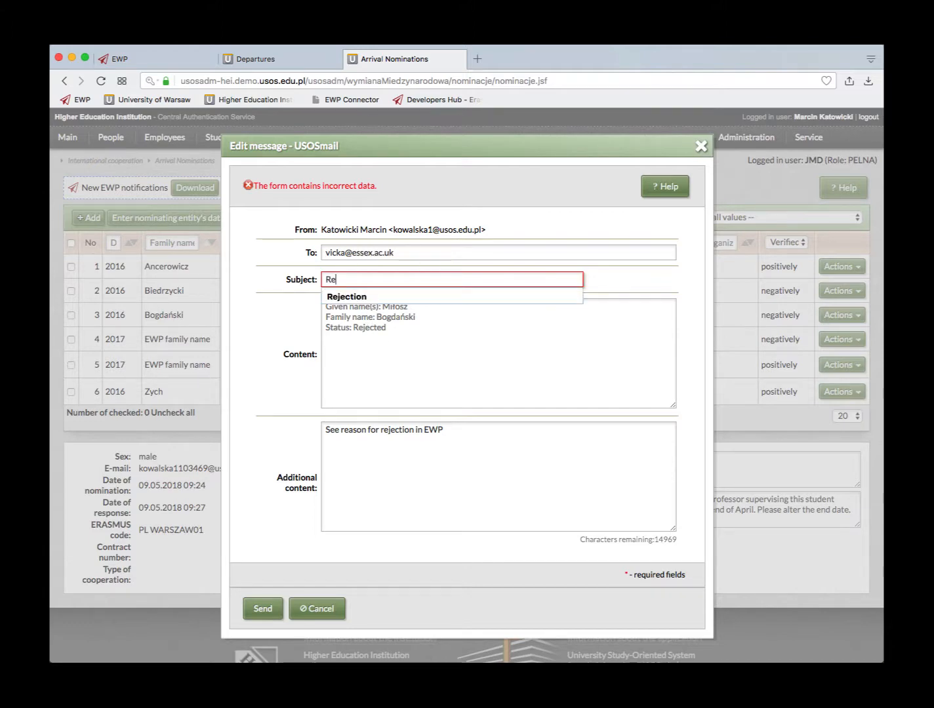
type("jection")
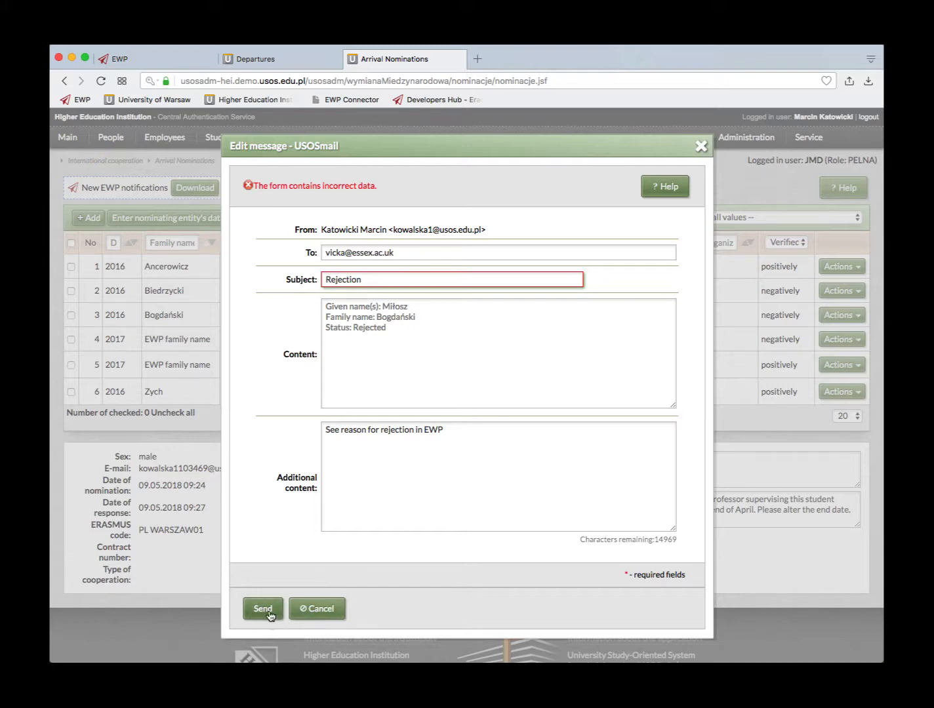
left_click(269, 612)
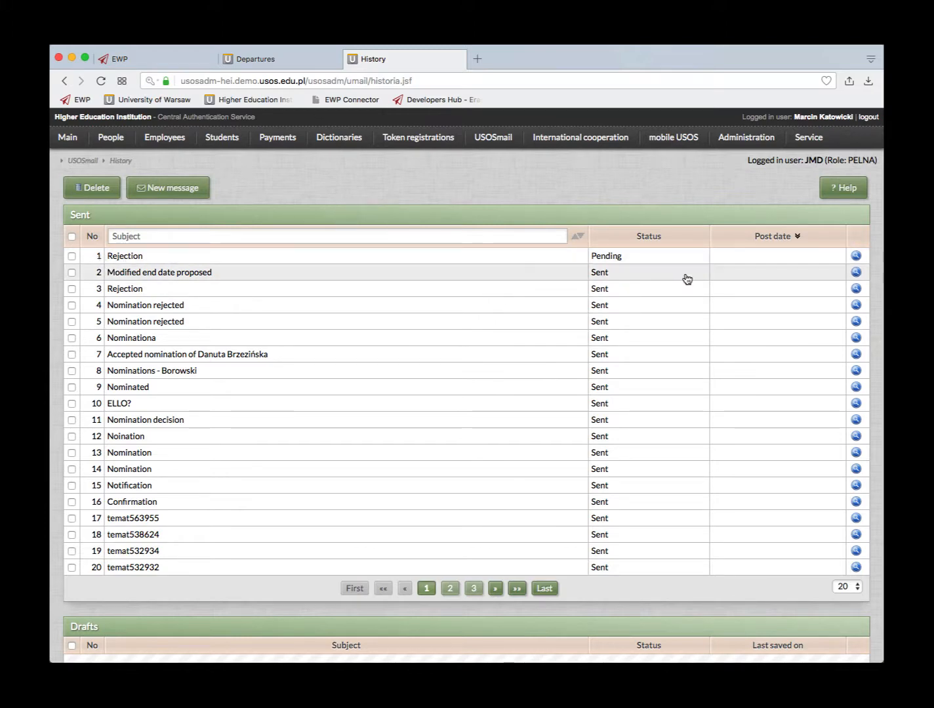
- View the first arrival nomination's details, then return to the sending institution's Departures page
left_click(66, 140)
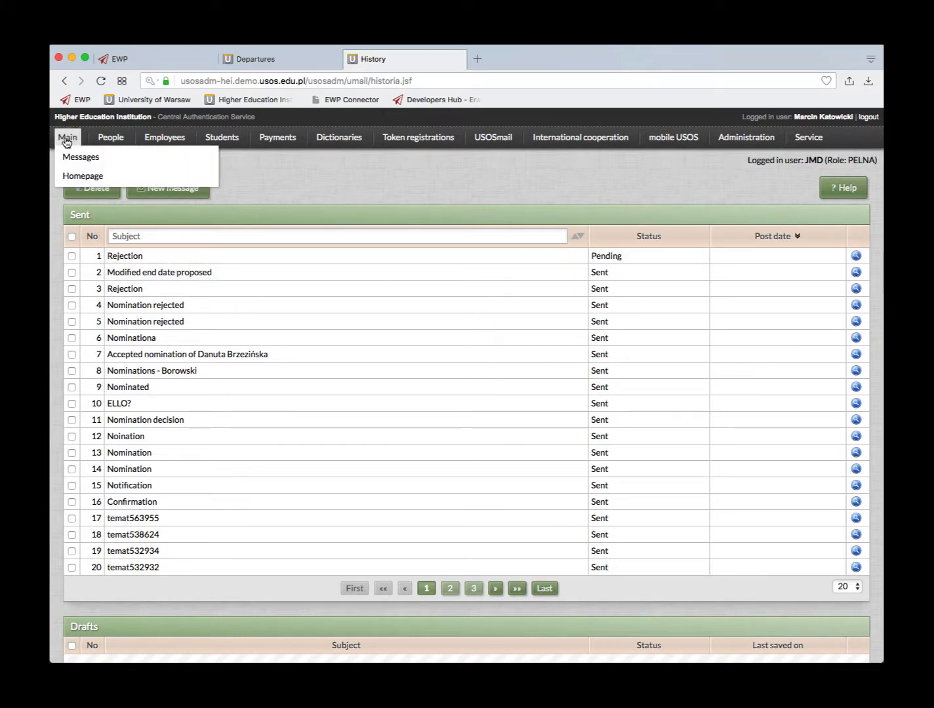
mouse_move(561, 144)
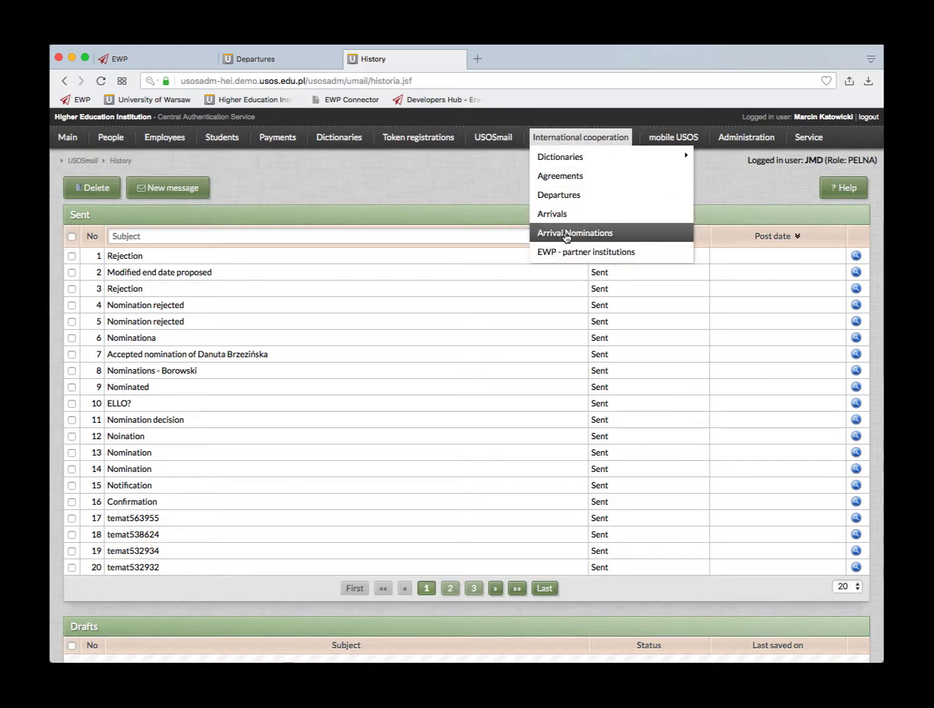
left_click(567, 235)
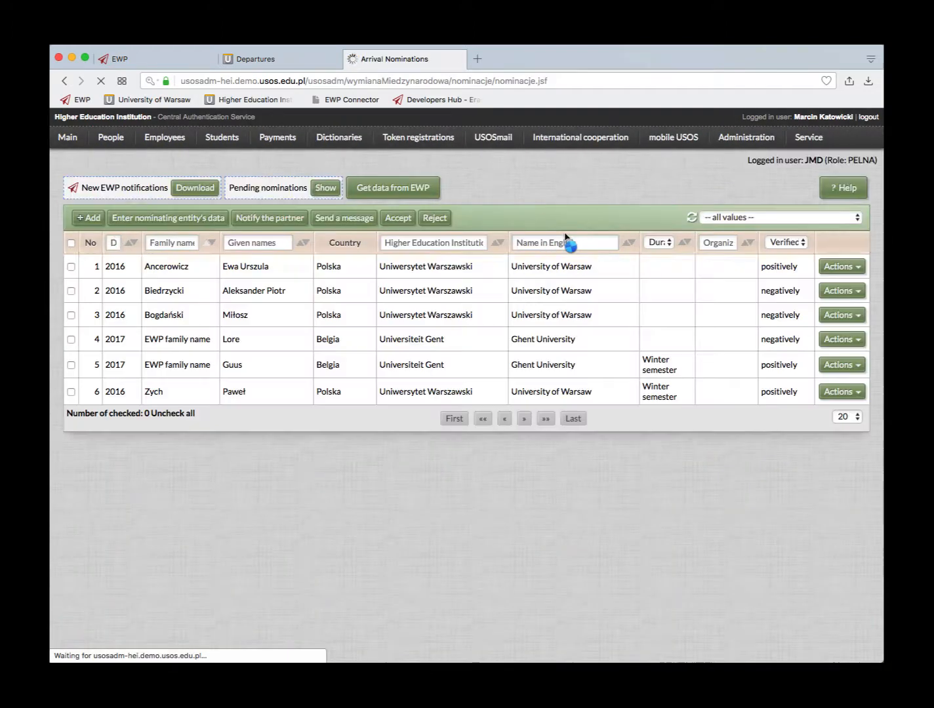
left_click(411, 274)
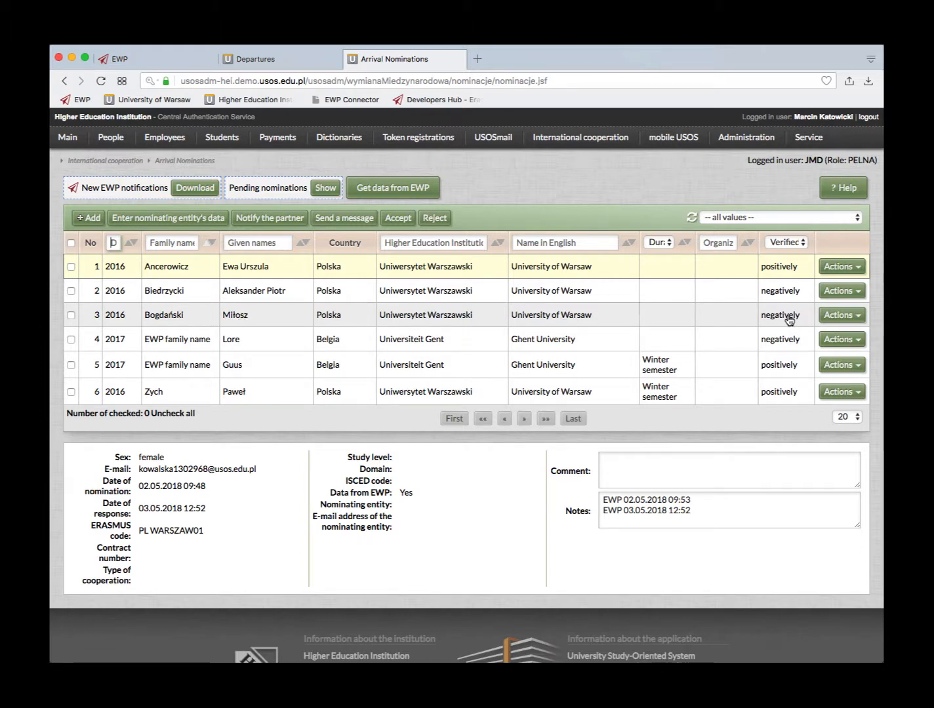
left_click(259, 59)
mouse_move(277, 137)
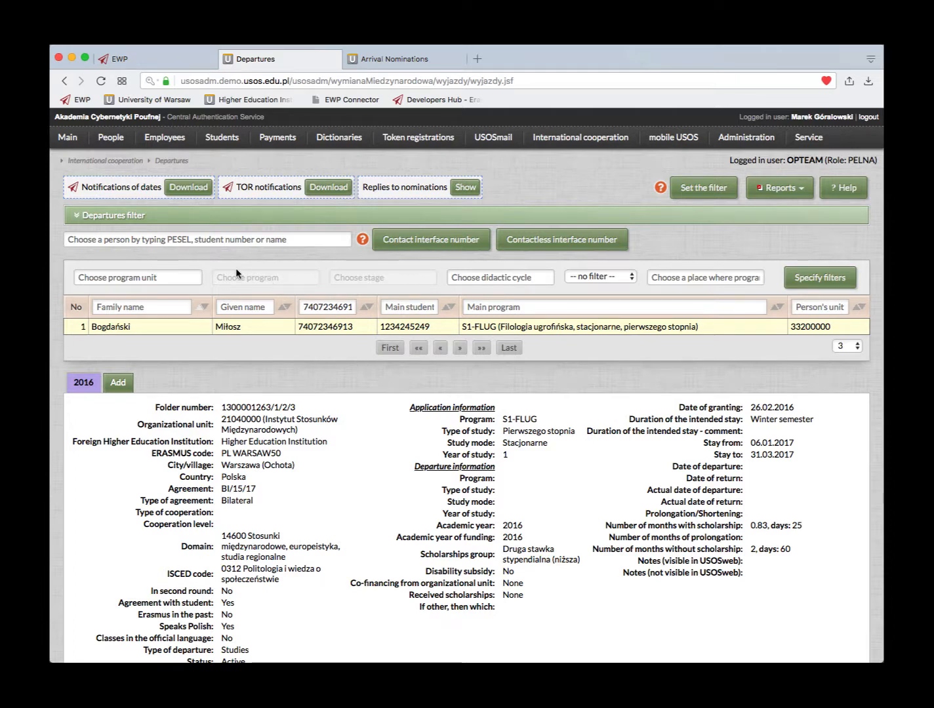
- List departures with unread replies to nominations and open the student's History of decisions (EWP)
left_click(465, 189)
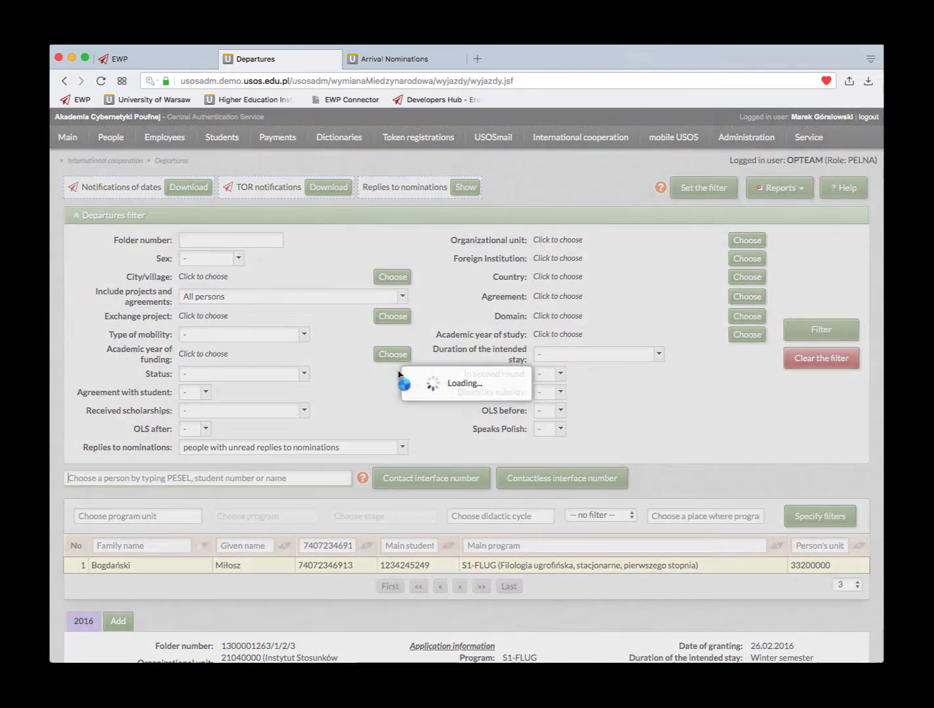
scroll(390, 430, "down", 3)
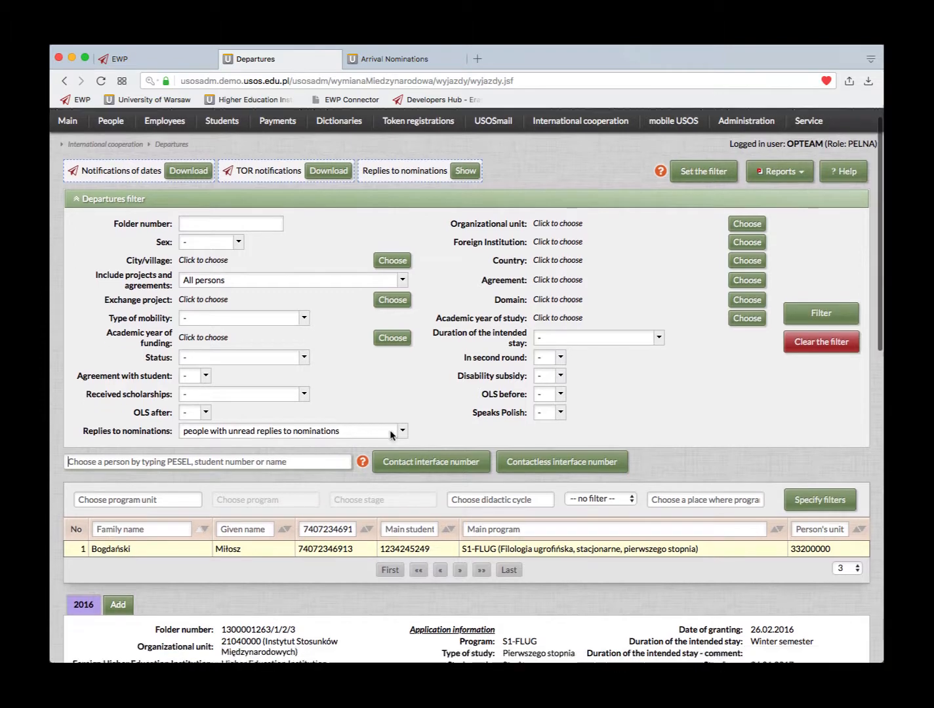
scroll(390, 434, "down", 5)
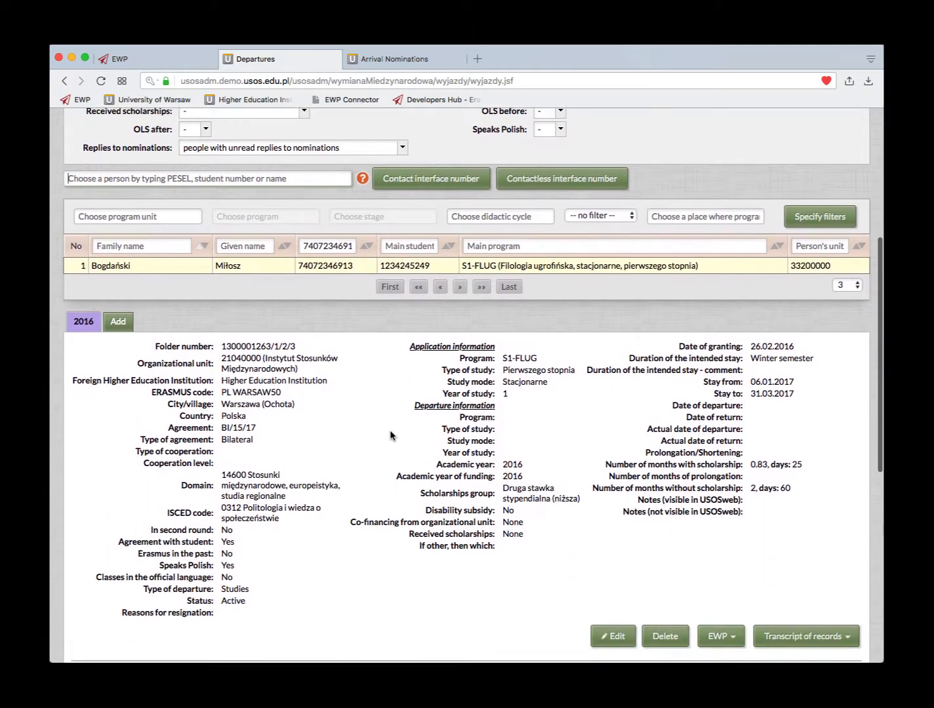
scroll(389, 435, "down", 1)
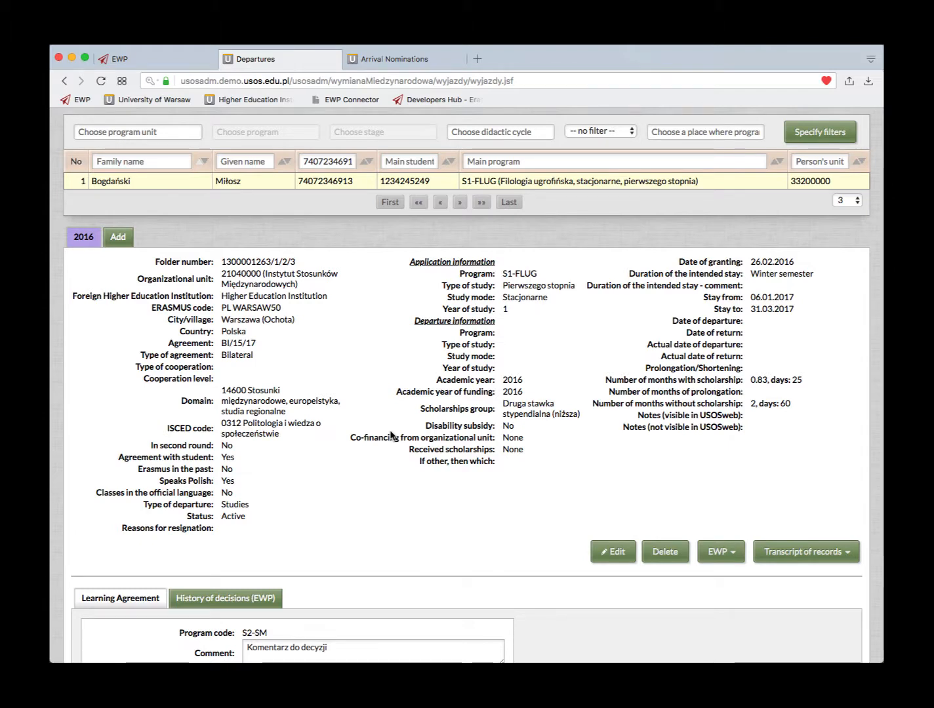
scroll(391, 433, "down", 5)
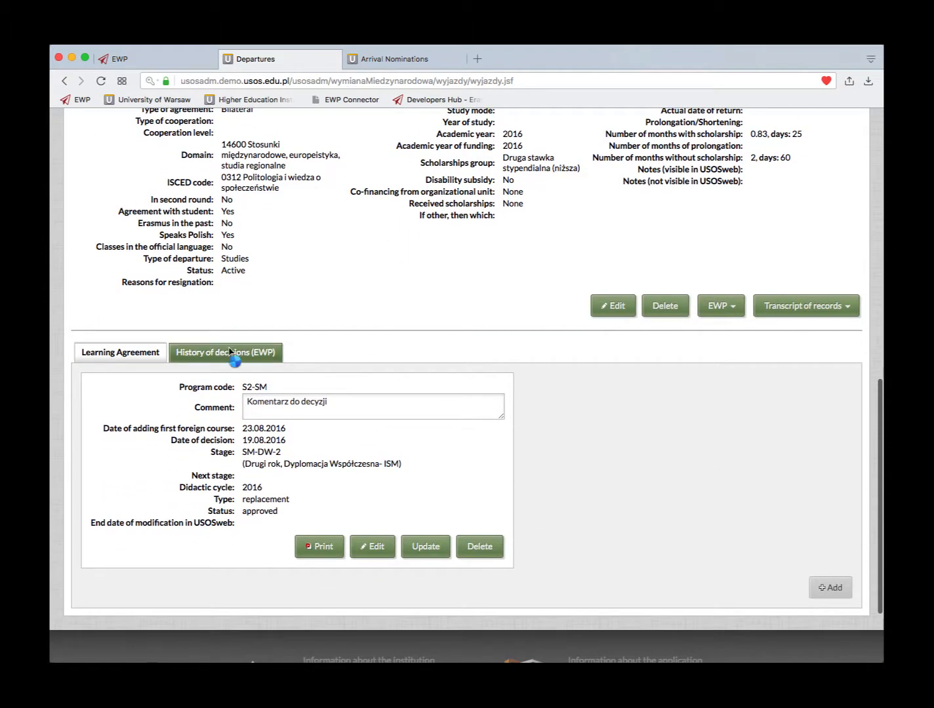
left_click(230, 353)
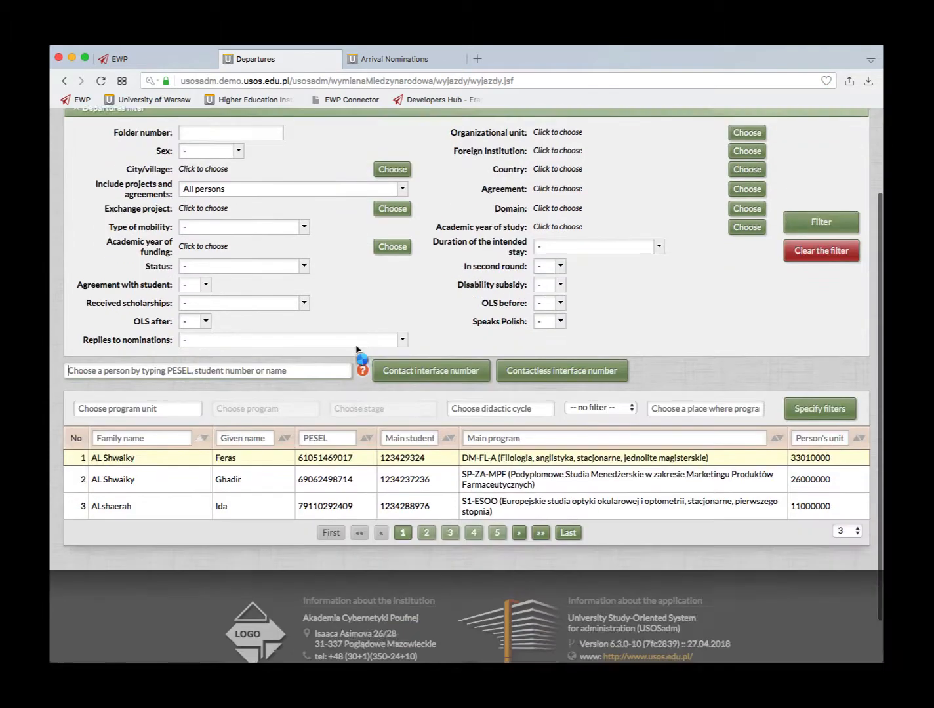
- Filter the departures list by the student's PESEL number to show only their 2016 record
scroll(356, 343, "up", 3)
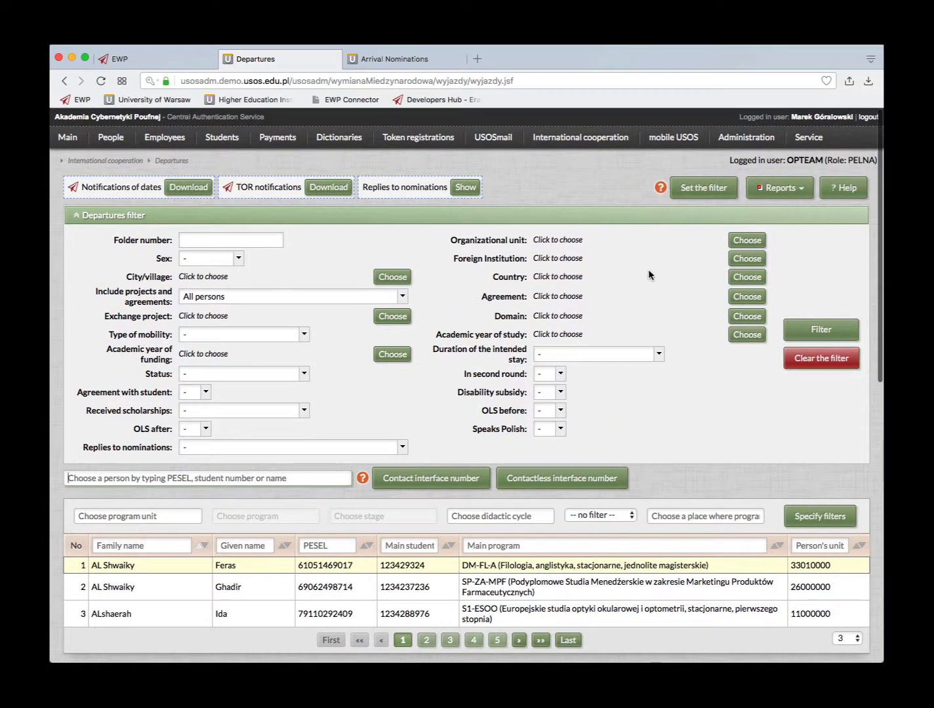
left_click(313, 546)
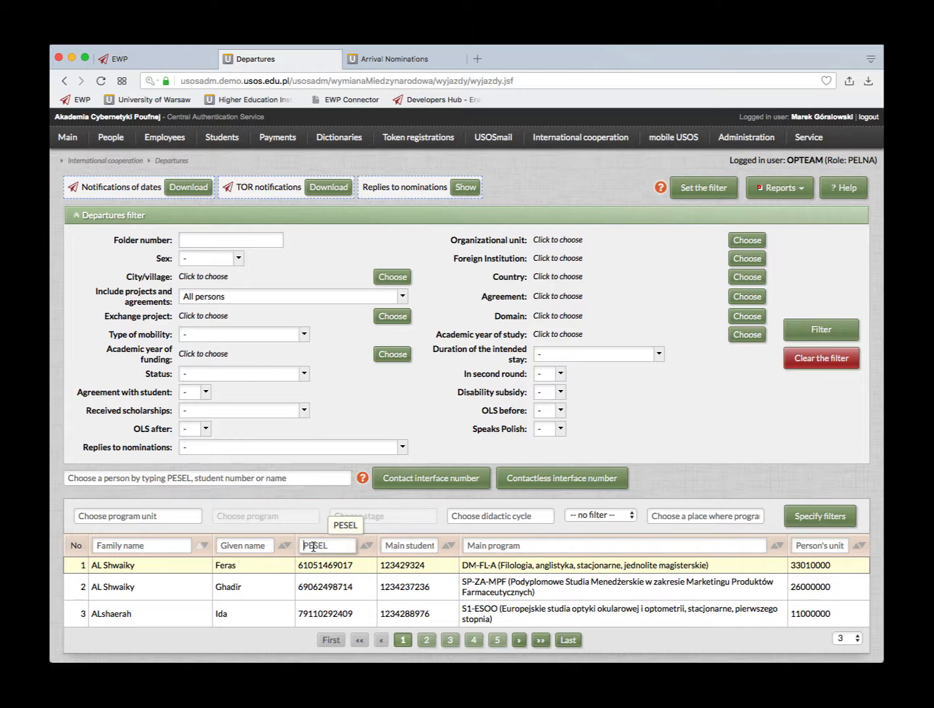
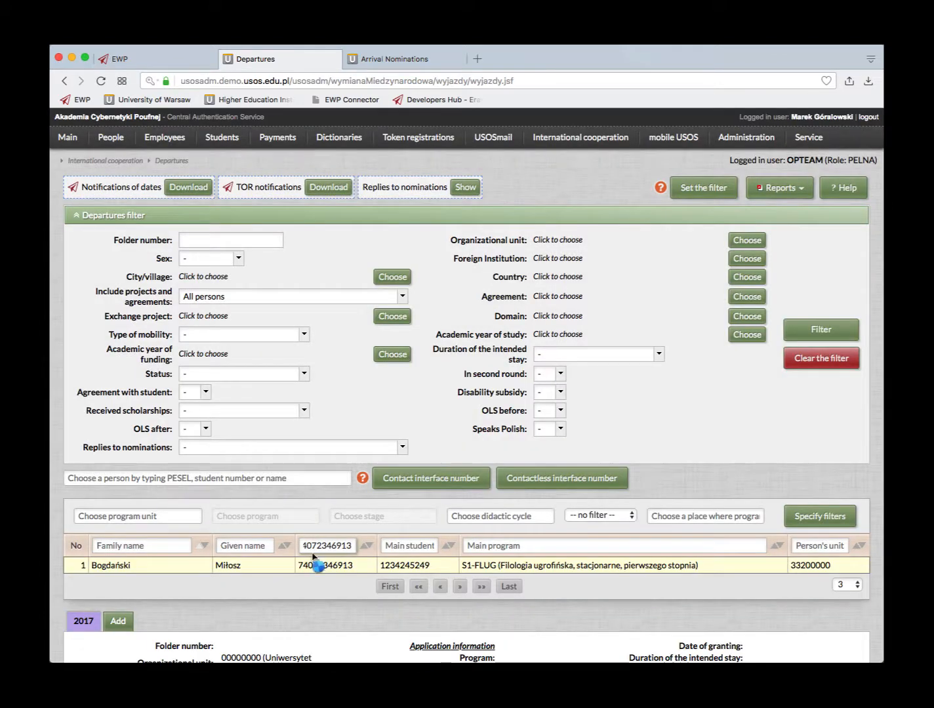
scroll(299, 593, "down", 2)
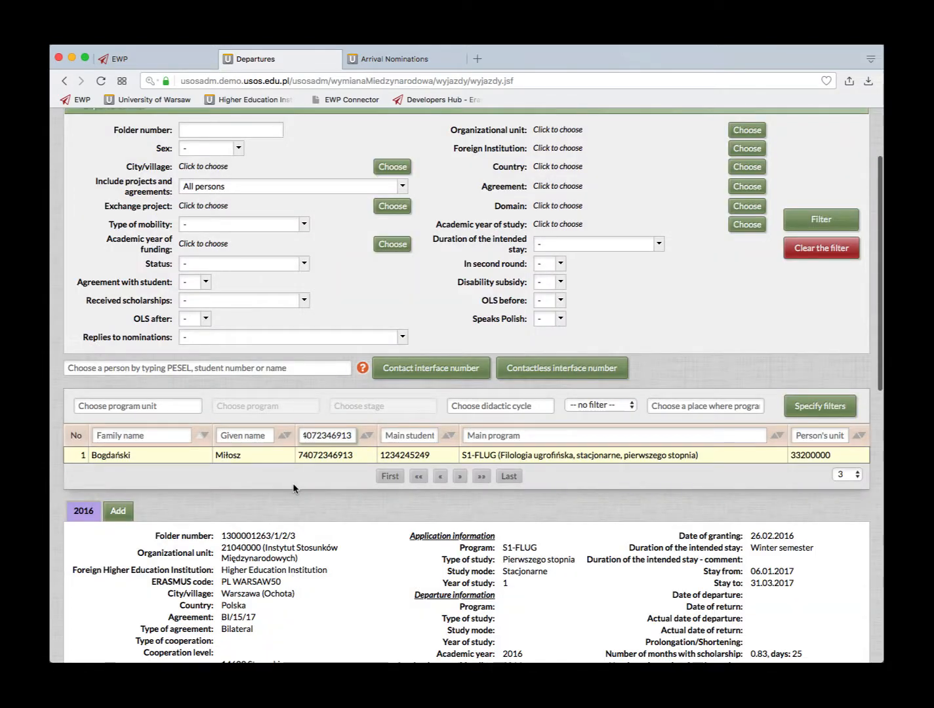
- Read the negative reply and comment in History of decisions (EWP), then return to the EWP homepage
scroll(294, 486, "down", 5)
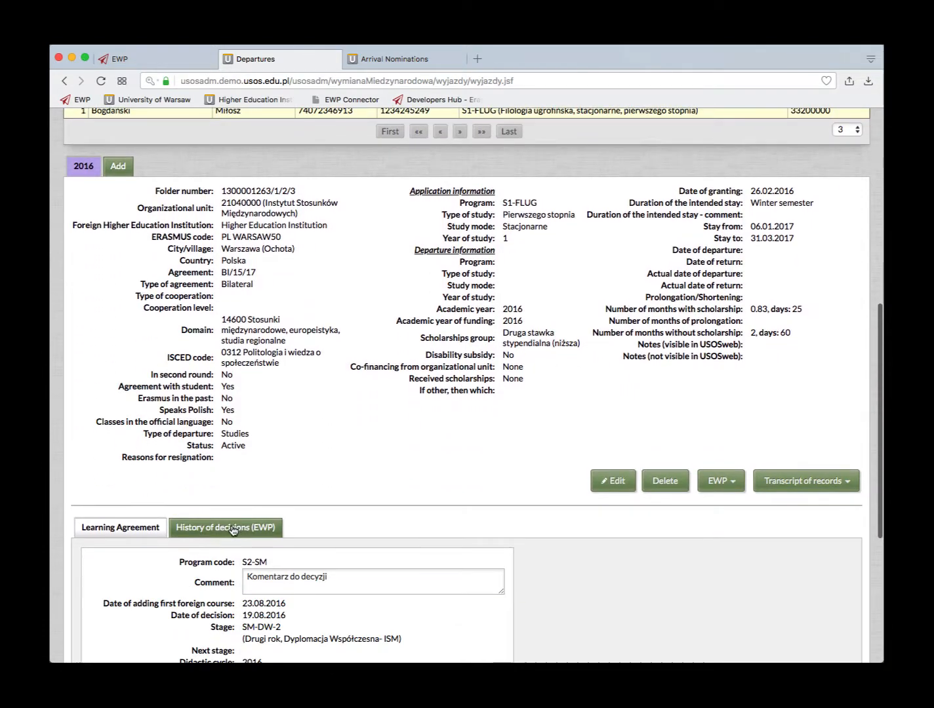
scroll(223, 530, "down", 2)
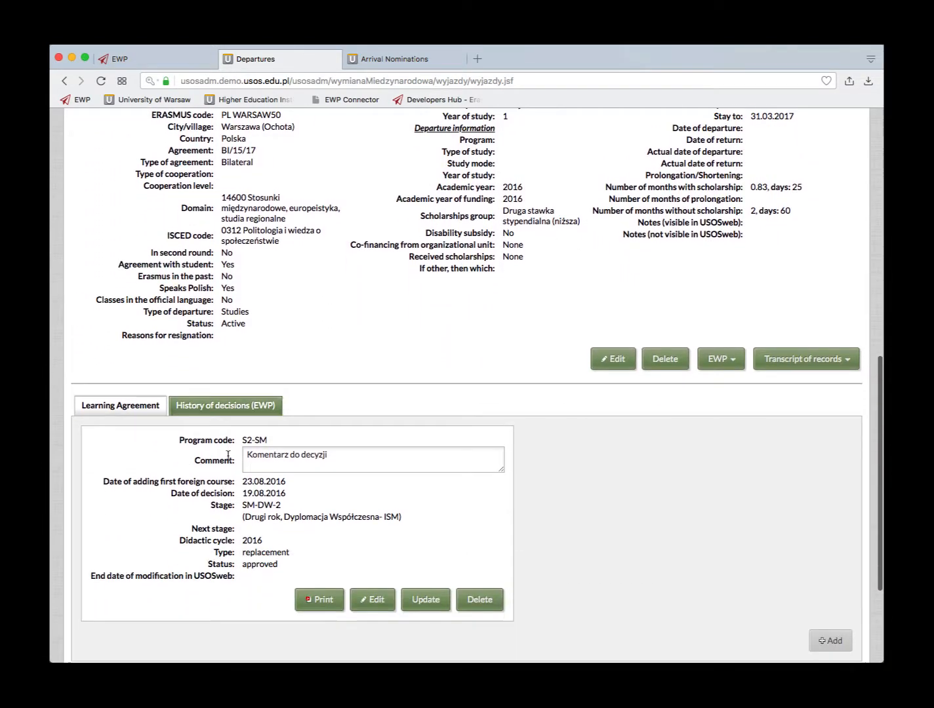
left_click(224, 405)
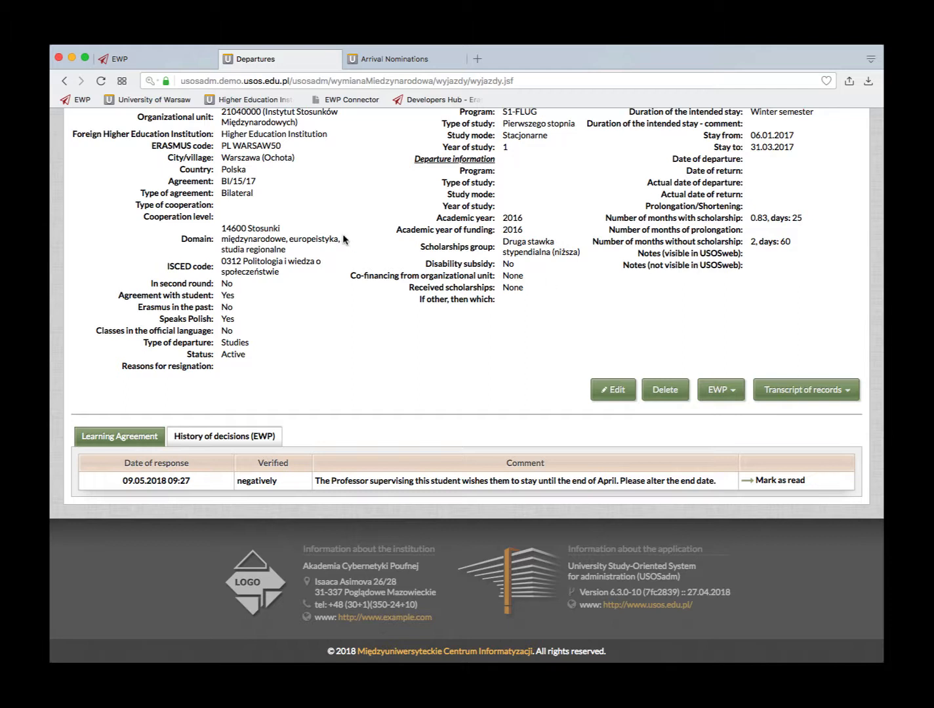
scroll(219, 184, "up", 10)
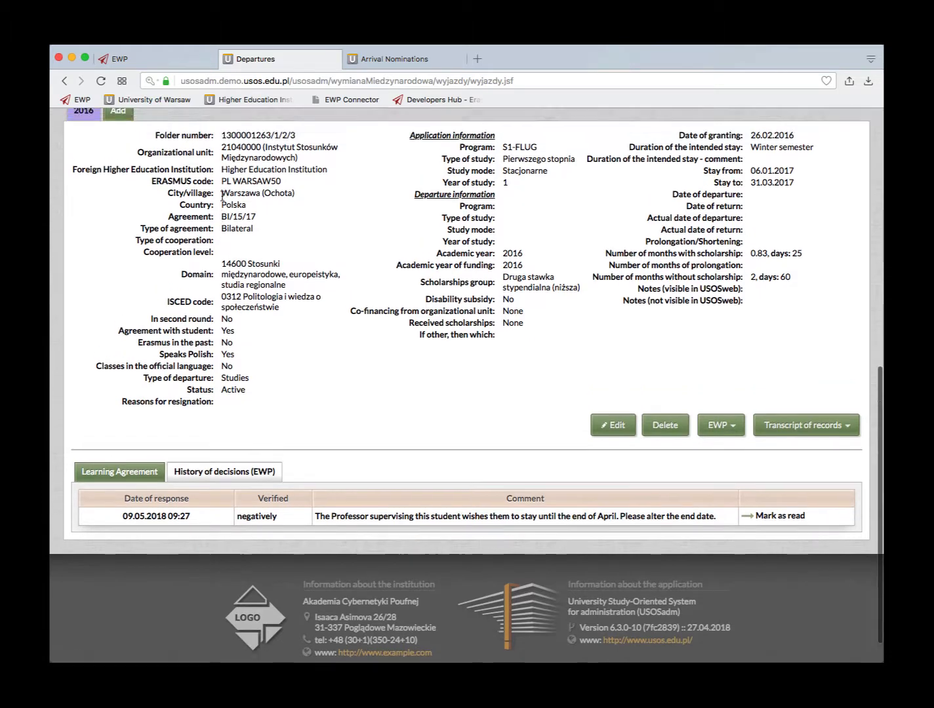
scroll(223, 196, "up", 2)
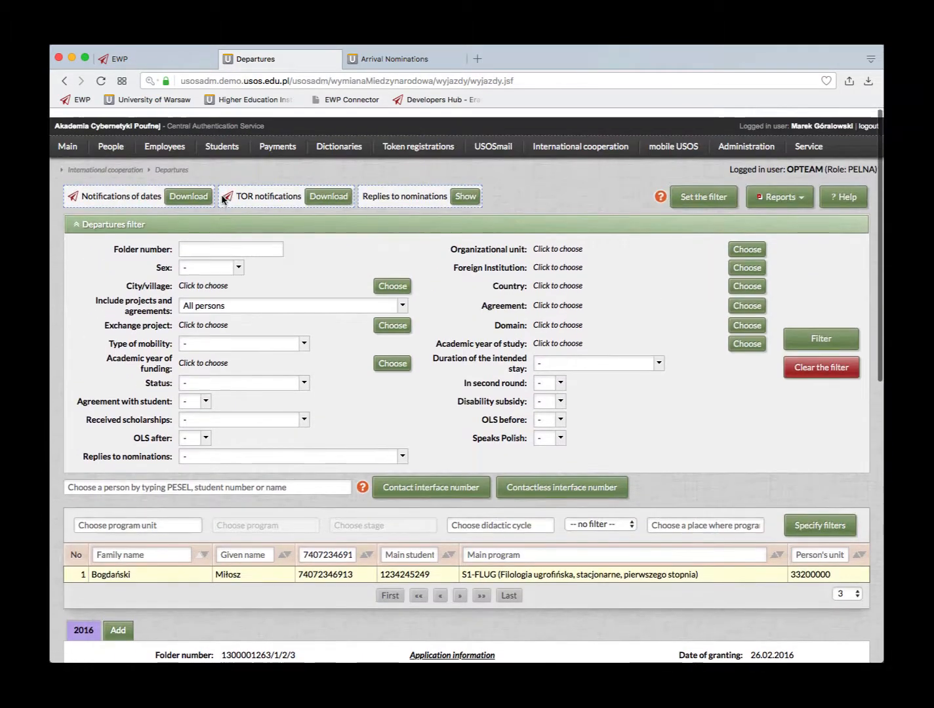
scroll(400, 411, "down", 2)
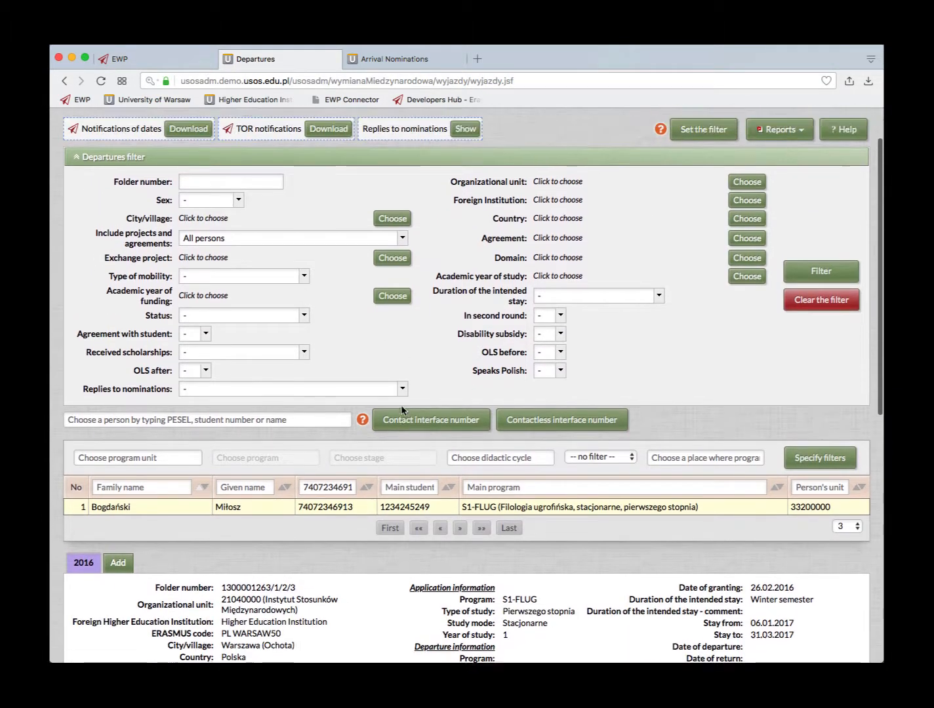
scroll(400, 411, "up", 2)
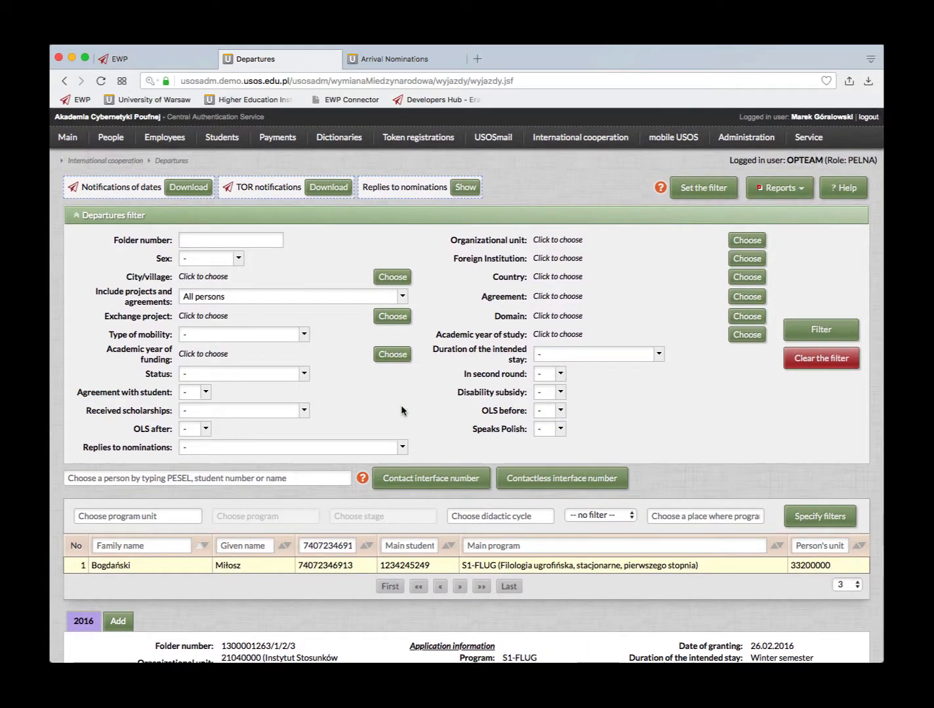
scroll(401, 411, "down", 10)
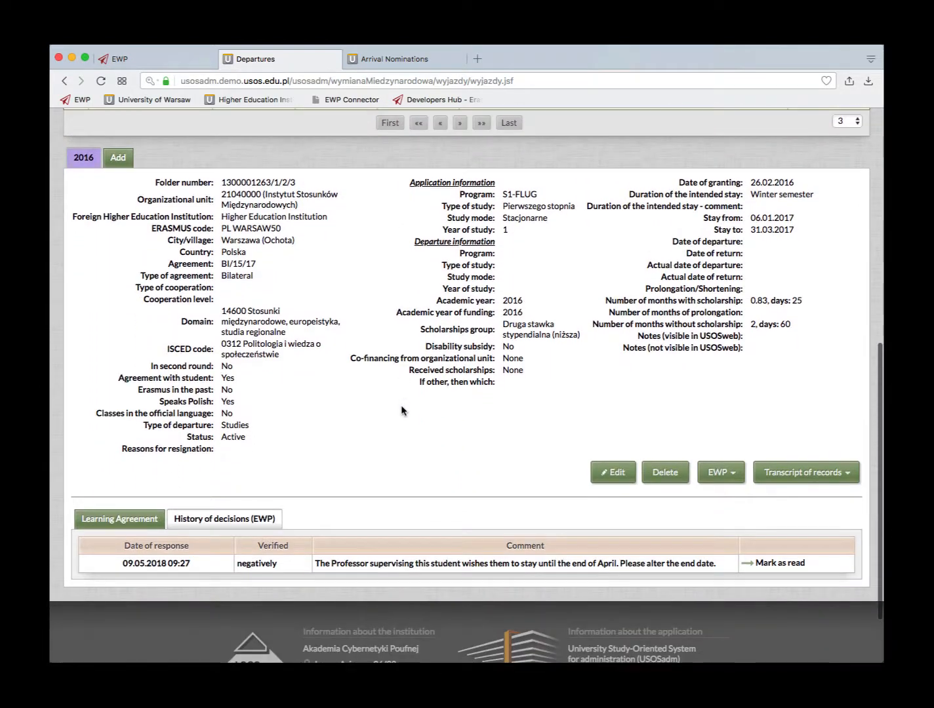
scroll(401, 411, "up", 10)
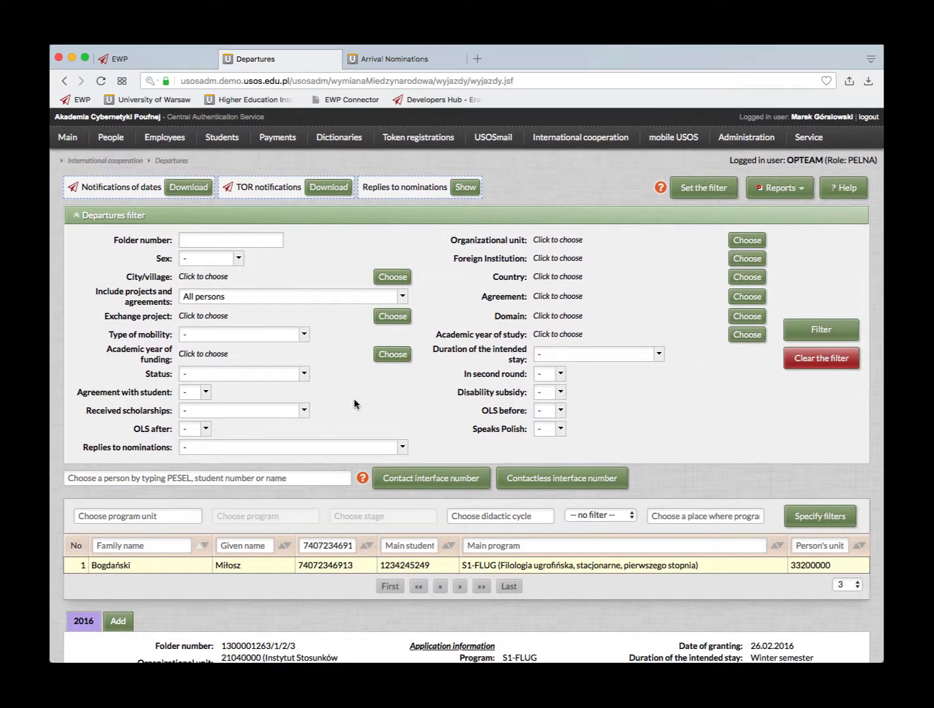
left_click(140, 58)
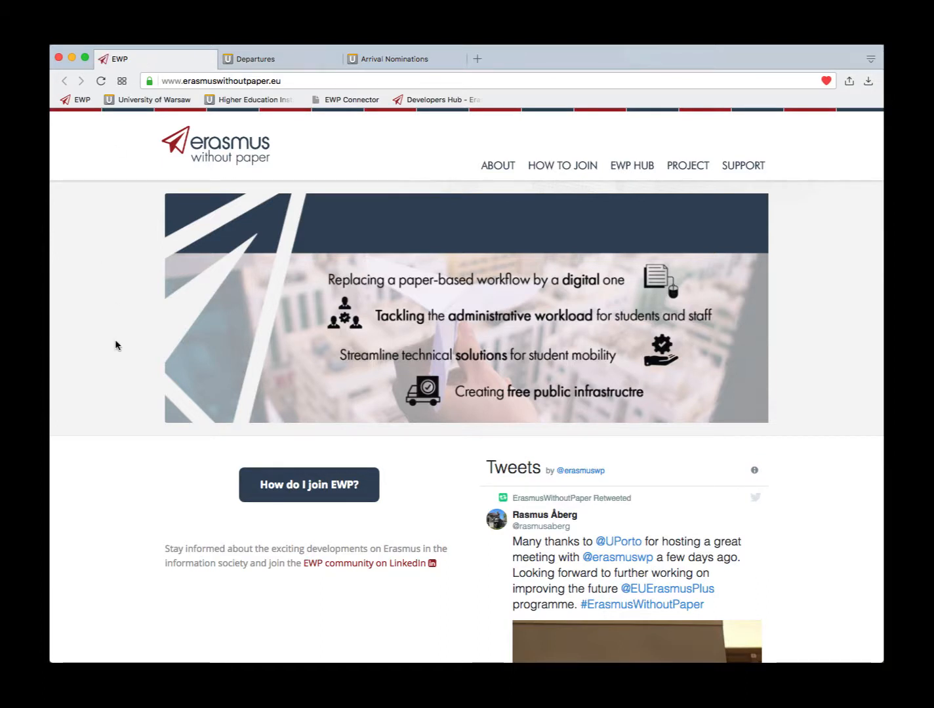